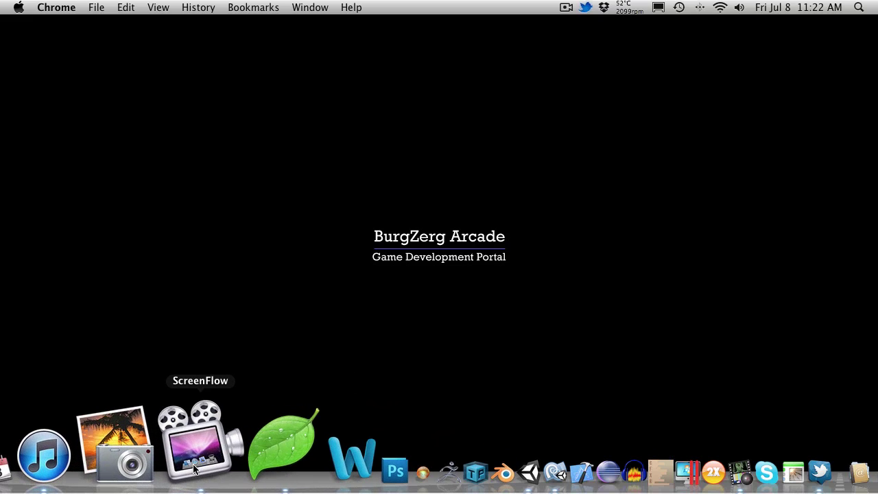
# - Switch to Chrome's Hack & Slash RPG tutorial page, look over the armor and shield tutorial entries, and minimize the window
pyautogui.rightClick(91, 456)
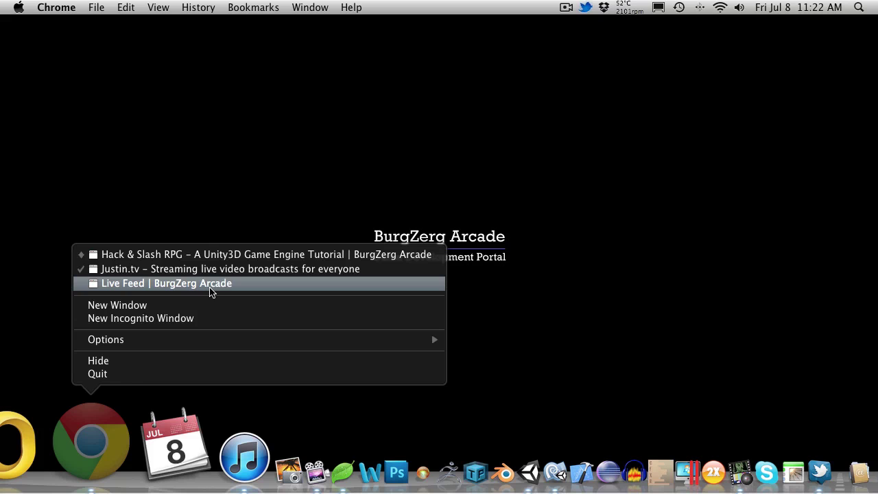
pyautogui.click(219, 255)
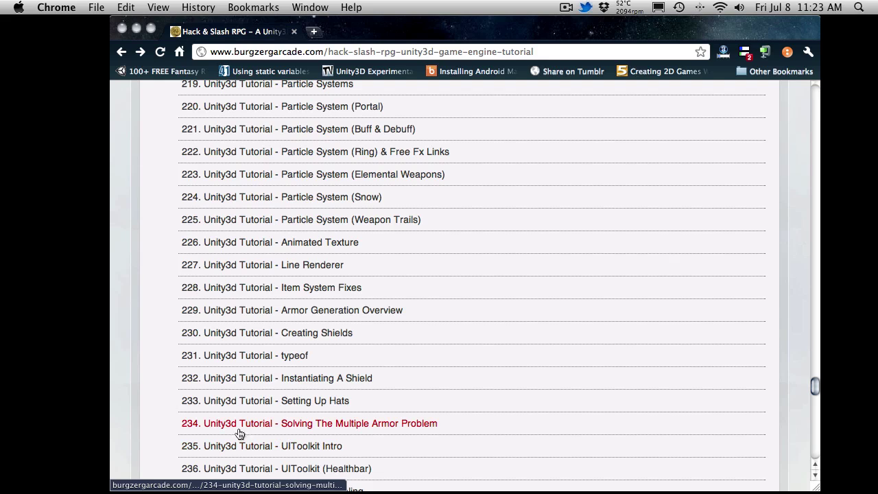
pyautogui.click(442, 424)
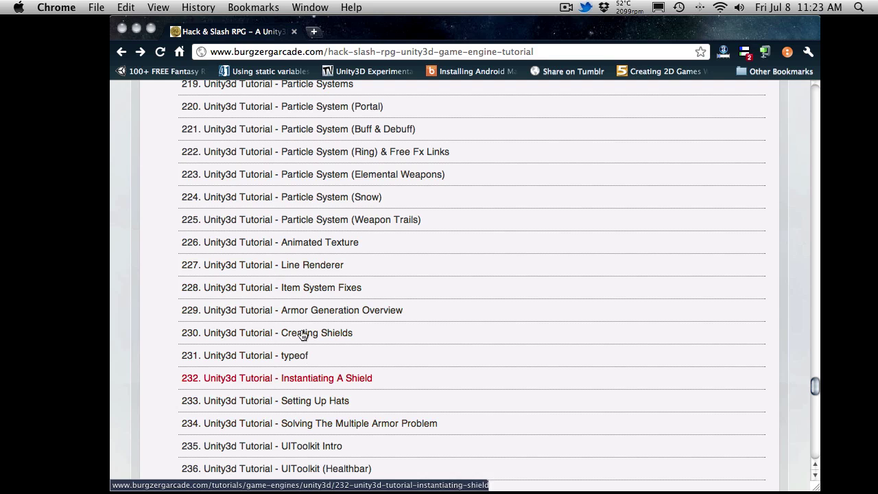
pyautogui.click(136, 28)
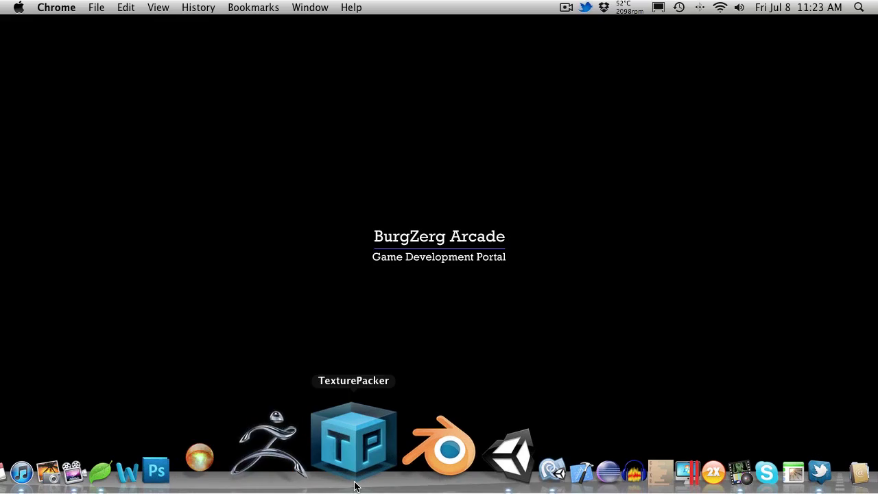
# - Switch to Unity and add the chest model from the Frogames_DungeonPack objects folder to the scene
pyautogui.click(409, 458)
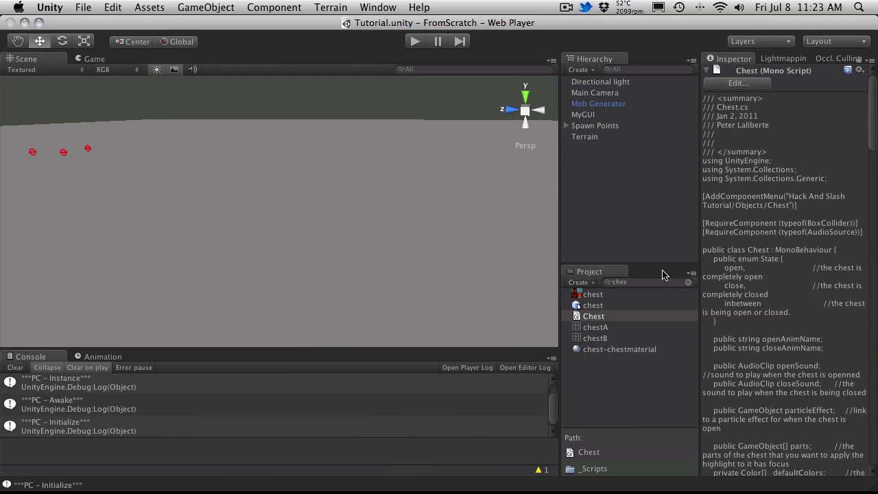
pyautogui.click(689, 283)
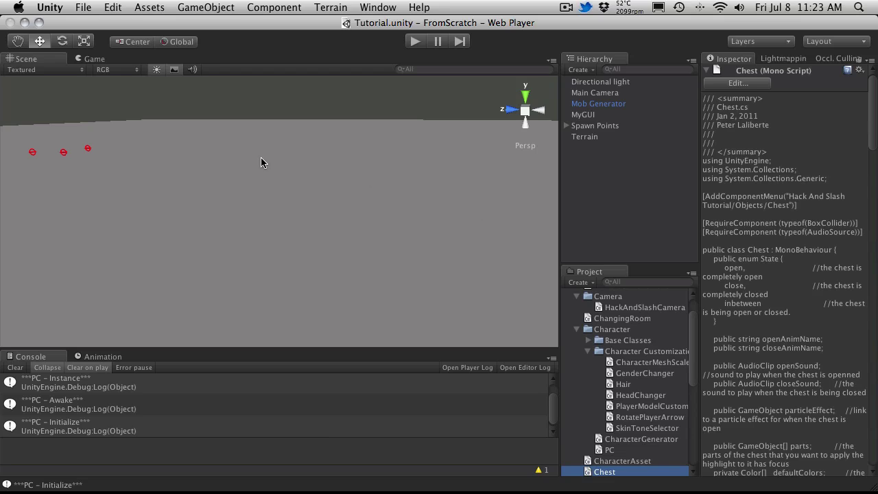
pyautogui.scroll(3, 582, 322)
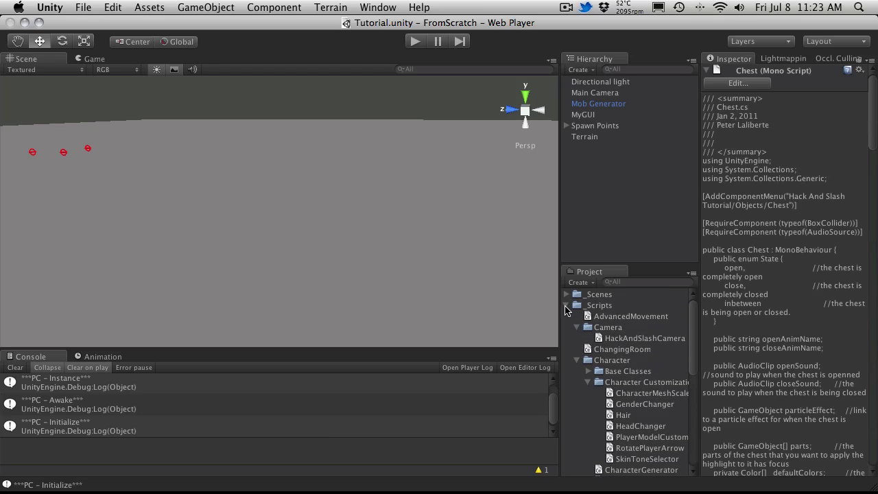
pyautogui.click(567, 306)
pyautogui.click(567, 327)
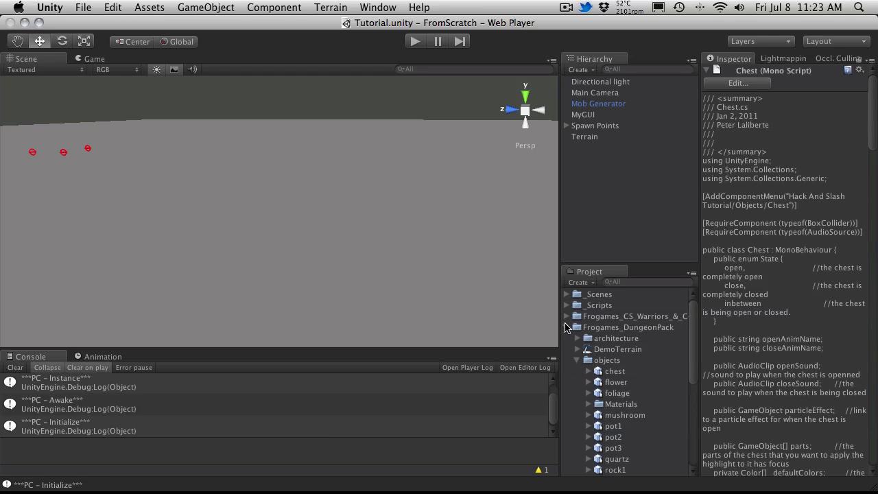
pyautogui.moveTo(613, 374); pyautogui.dragTo(591, 181)
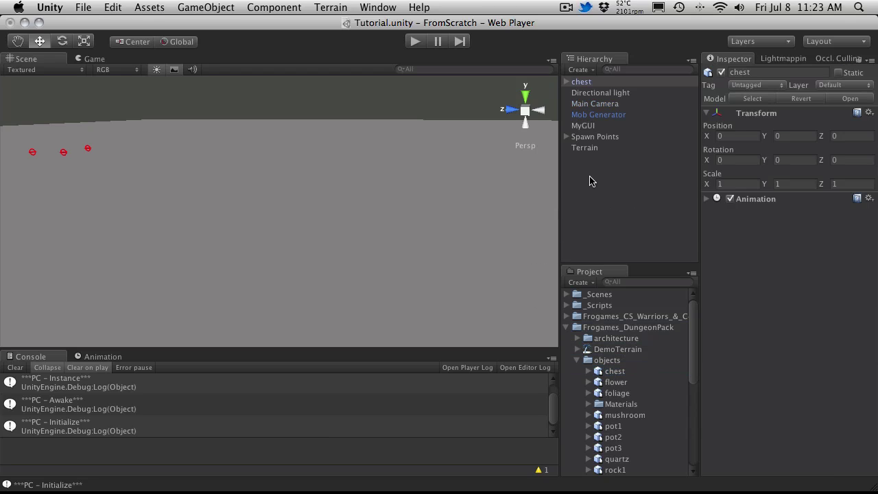
# - Turn off Play Automatically in the chest's Animation component
pyautogui.click(706, 198)
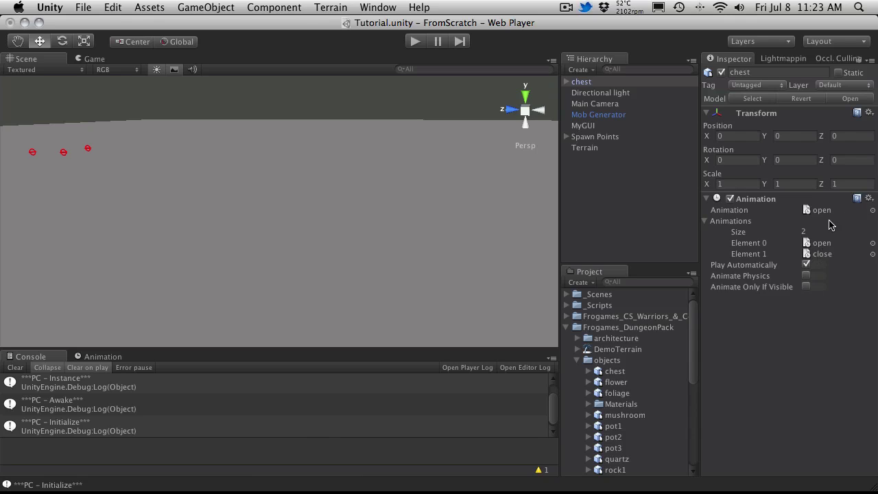
pyautogui.click(806, 265)
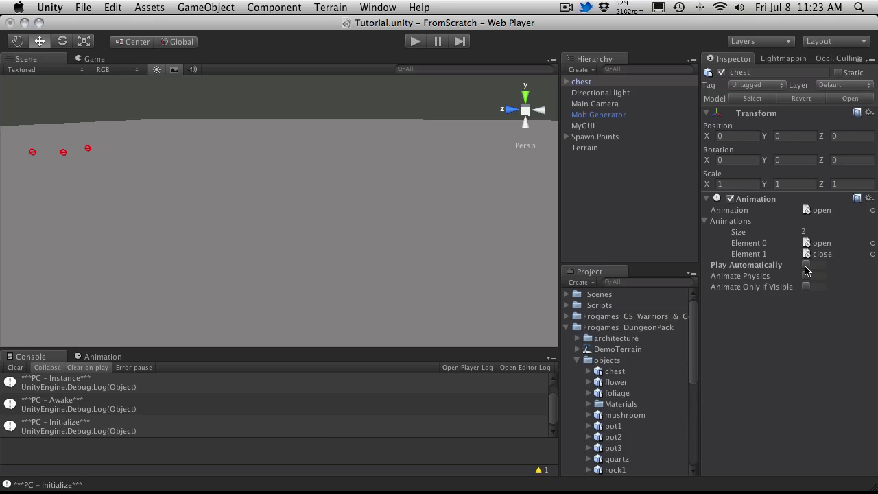
pyautogui.click(707, 199)
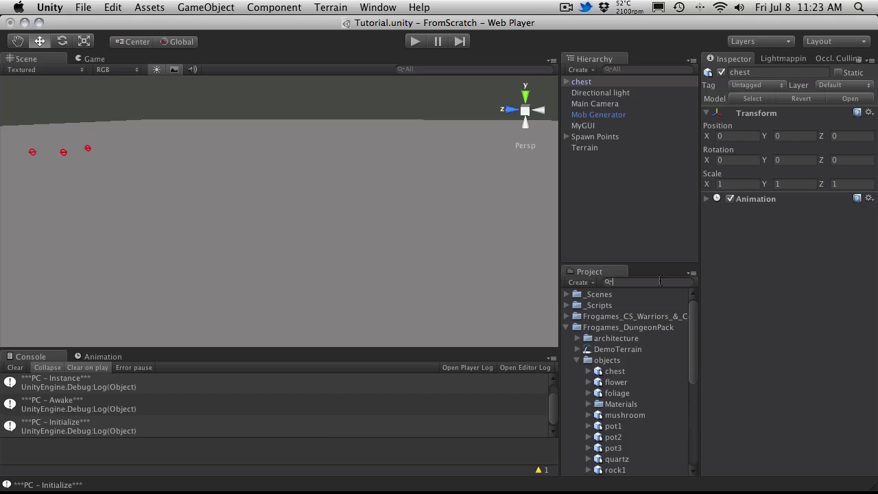
# - Search the project for "chest" and attach the Chest script to the chest object, accepting the loss of its prefab connection
pyautogui.write('chest')
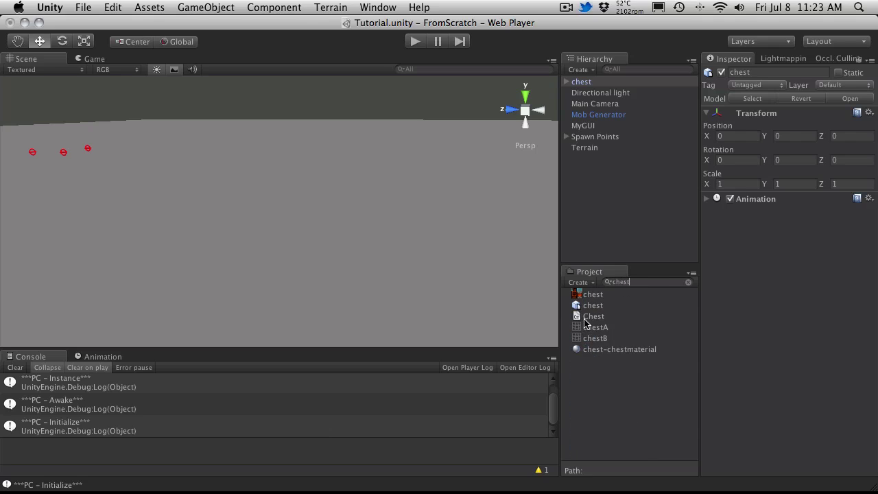
pyautogui.moveTo(588, 320); pyautogui.dragTo(780, 326)
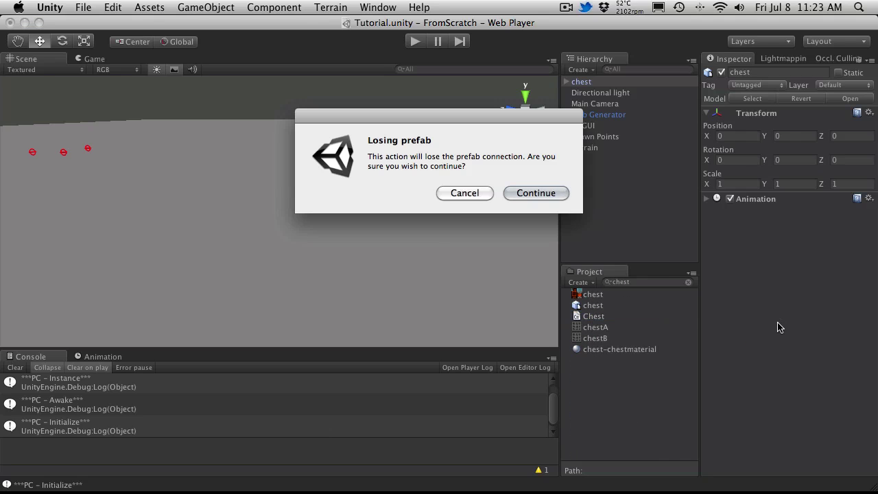
pyautogui.click(534, 193)
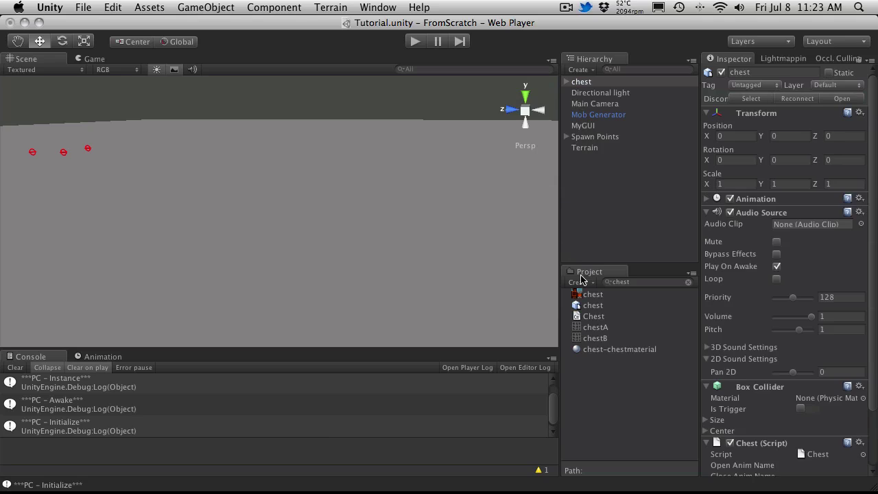
pyautogui.click(689, 281)
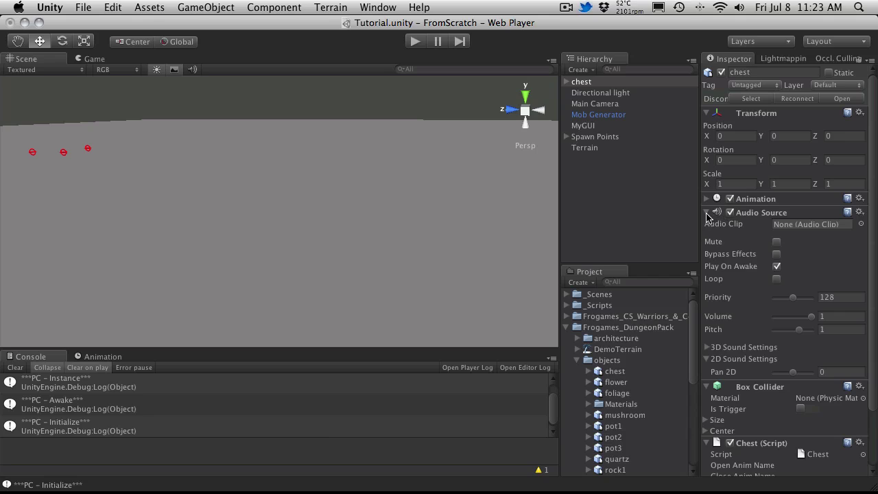
# - Collapse the chest's Audio Source, Box Collider and Chest script components, and expand its child objects in the hierarchy
pyautogui.click(706, 213)
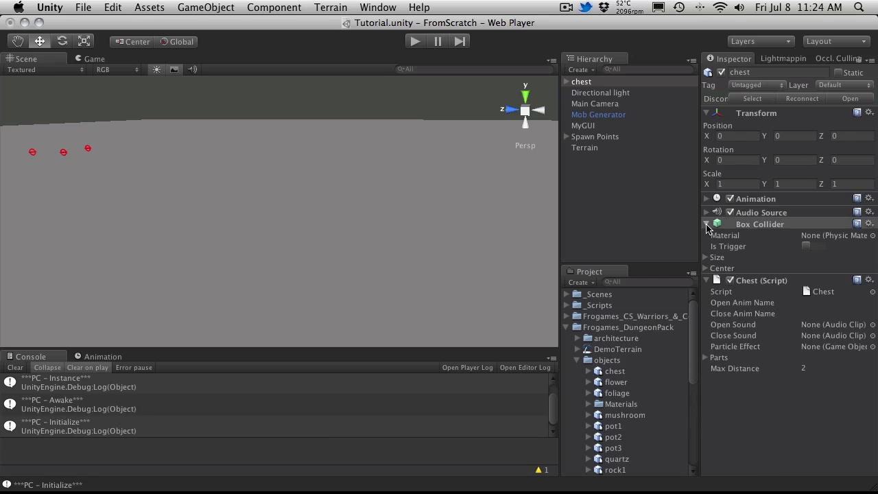
pyautogui.click(706, 225)
pyautogui.click(706, 236)
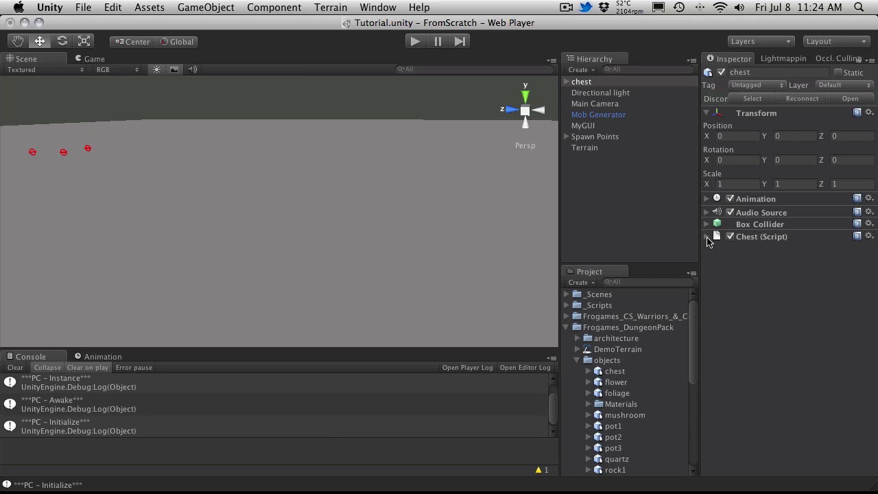
pyautogui.click(642, 226)
pyautogui.click(591, 82)
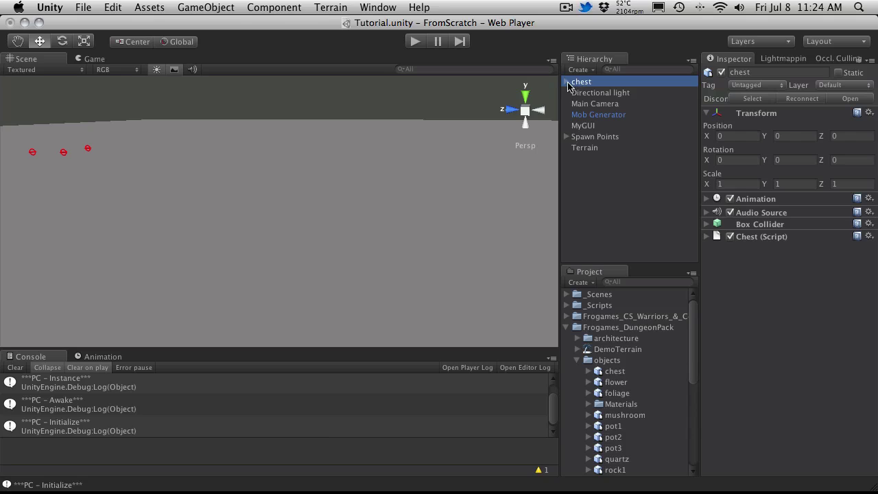
pyautogui.click(567, 82)
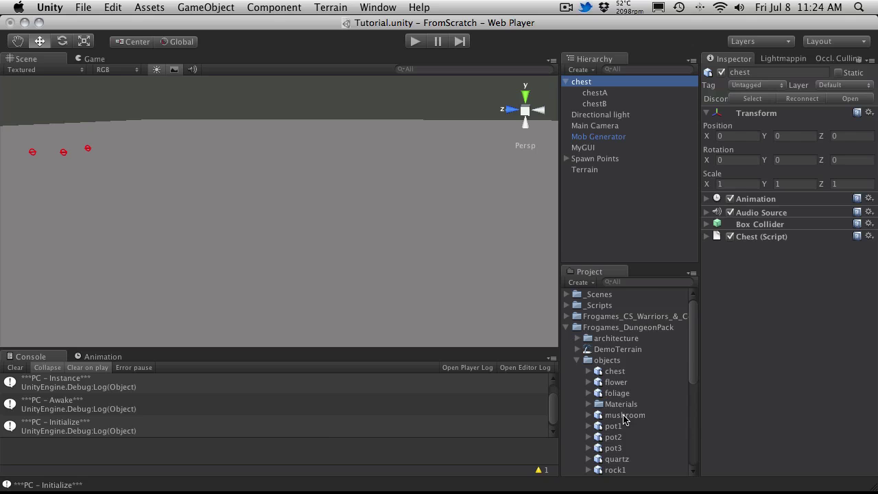
# - Look through the dungeon pack's objects and particles folders, previewing the torch1 model
pyautogui.scroll(-10, 623, 419)
pyautogui.click(614, 362)
pyautogui.click(615, 340)
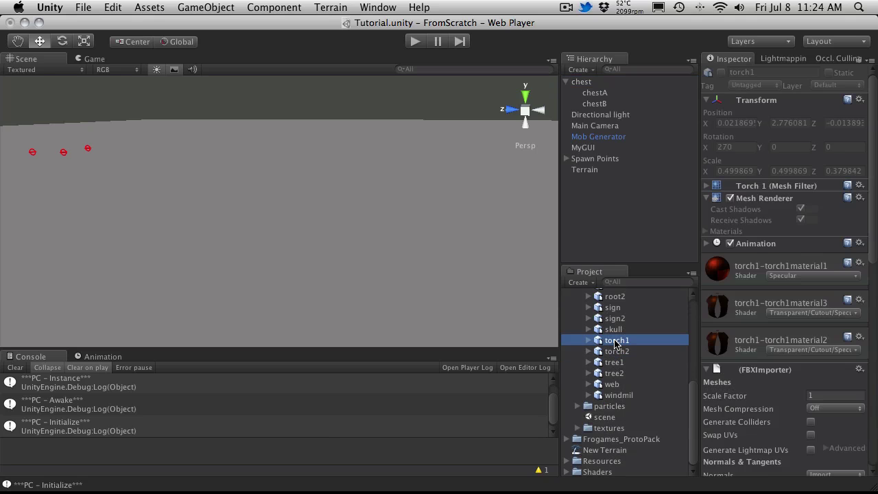
pyautogui.scroll(-10, 752, 350)
pyautogui.scroll(10, 587, 358)
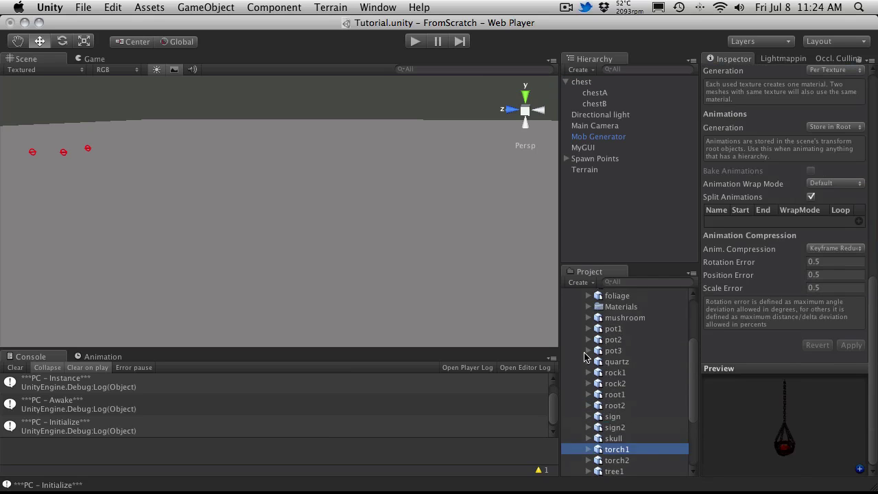
pyautogui.click(578, 361)
pyautogui.click(578, 372)
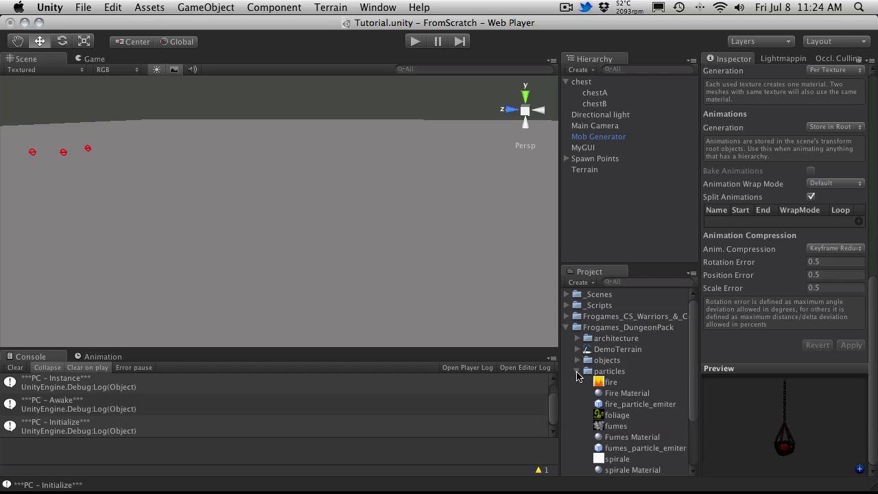
pyautogui.click(577, 372)
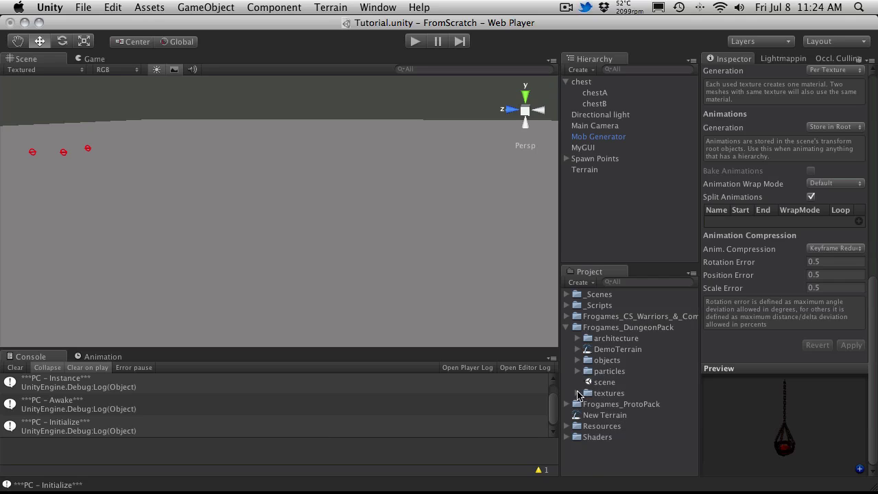
# - Preview the block3, corridor04 and crossing2 models in the dungeon pack's architecture folder, and collapse the pack
pyautogui.click(576, 338)
pyautogui.click(616, 395)
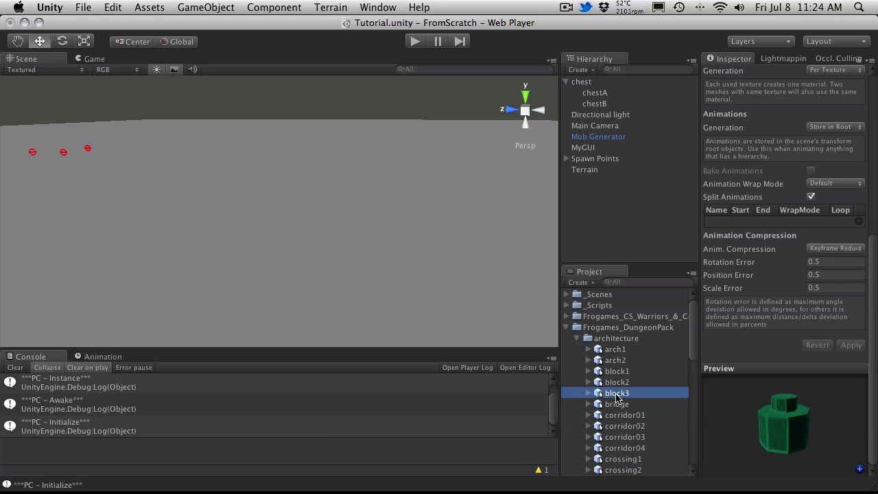
pyautogui.click(625, 448)
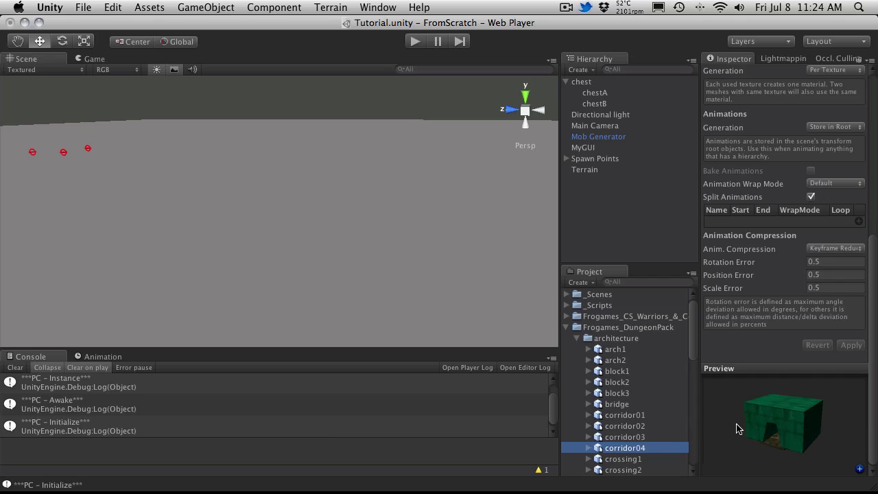
pyautogui.click(617, 470)
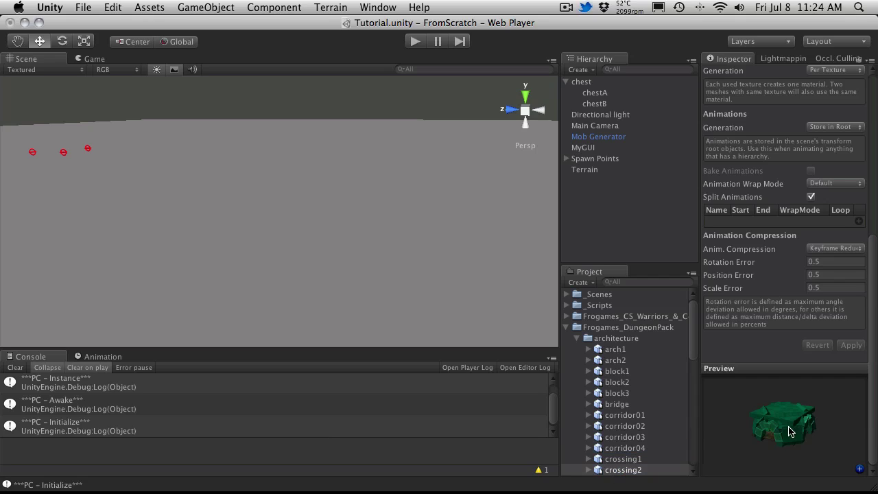
pyautogui.moveTo(791, 432); pyautogui.dragTo(746, 457)
pyautogui.click(577, 338)
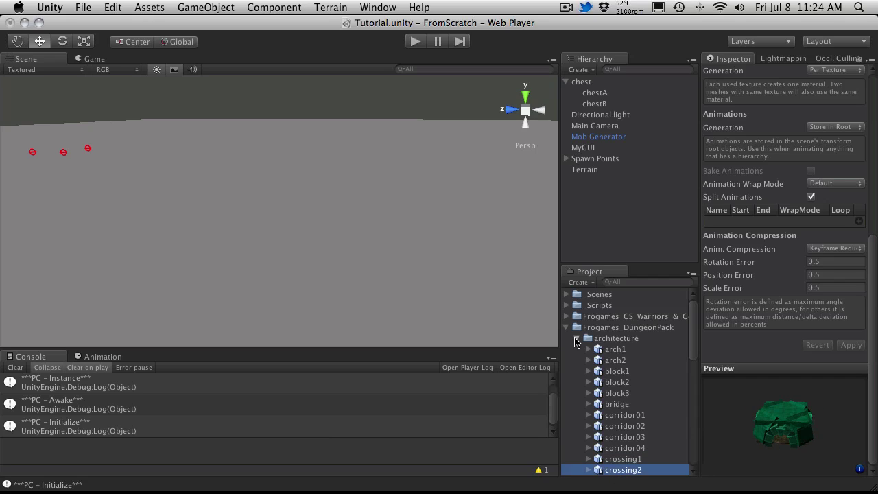
pyautogui.click(566, 327)
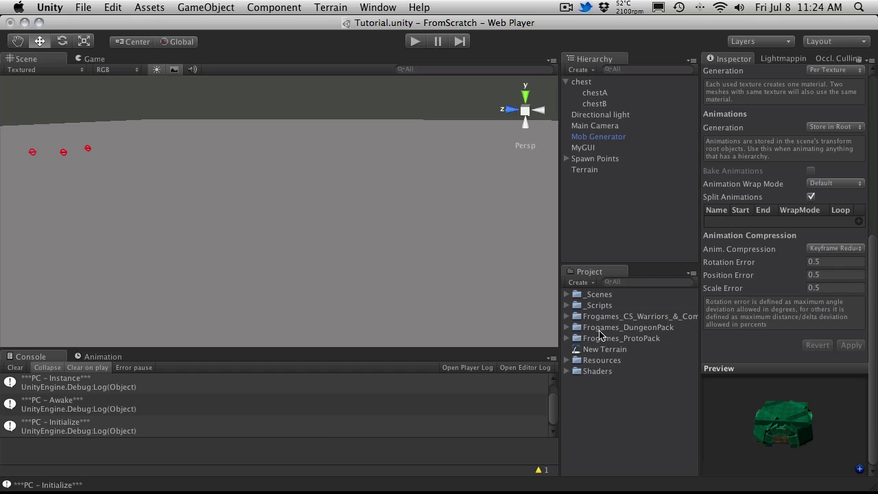
# - Inspect the components of chest, chestA and chestB, and frame the whole chest in the scene view
pyautogui.click(590, 70)
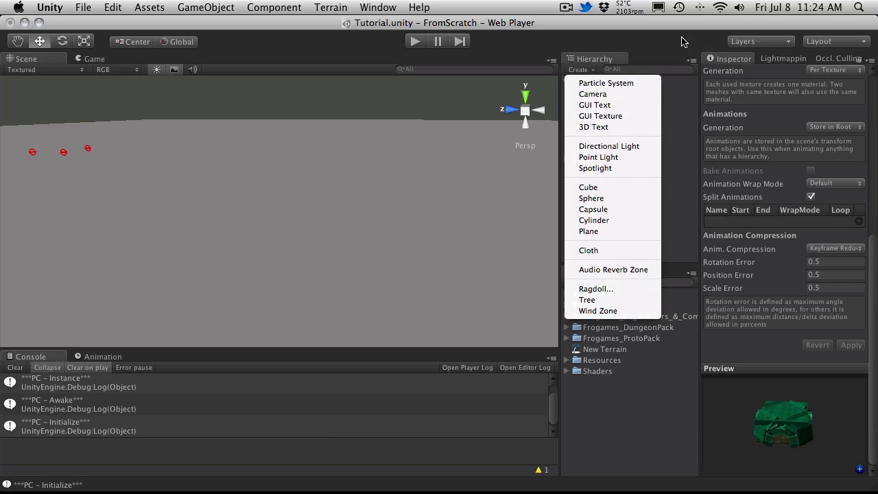
pyautogui.press('Escape')
pyautogui.click(587, 82)
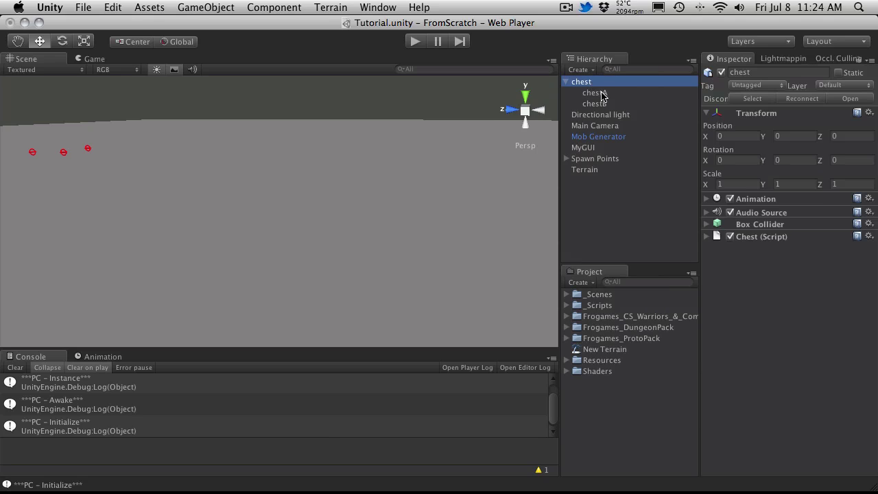
pyautogui.click(601, 92)
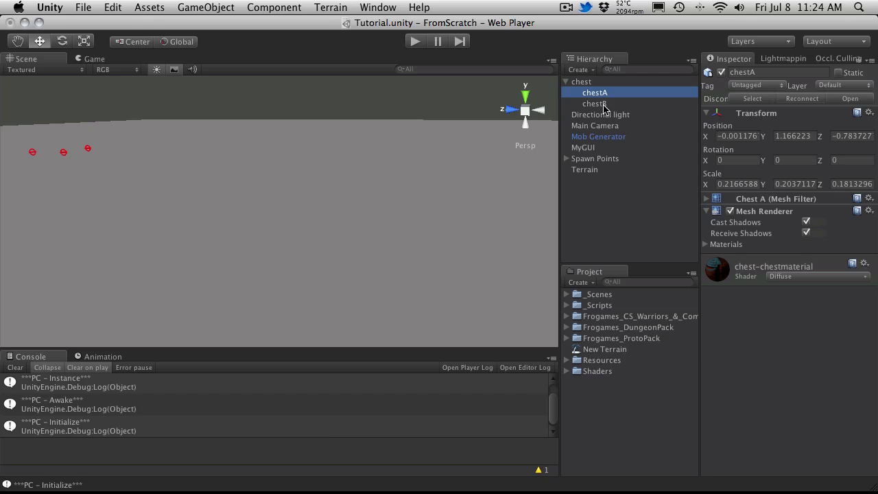
pyautogui.click(595, 103)
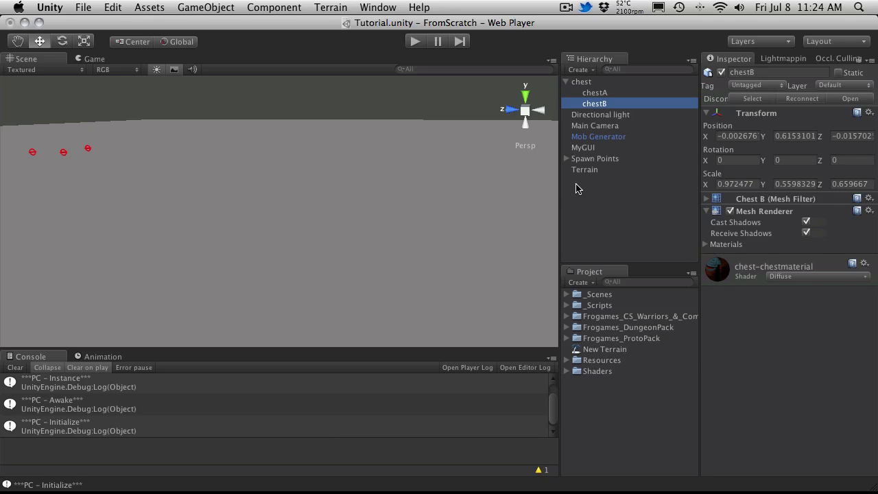
pyautogui.click(587, 84)
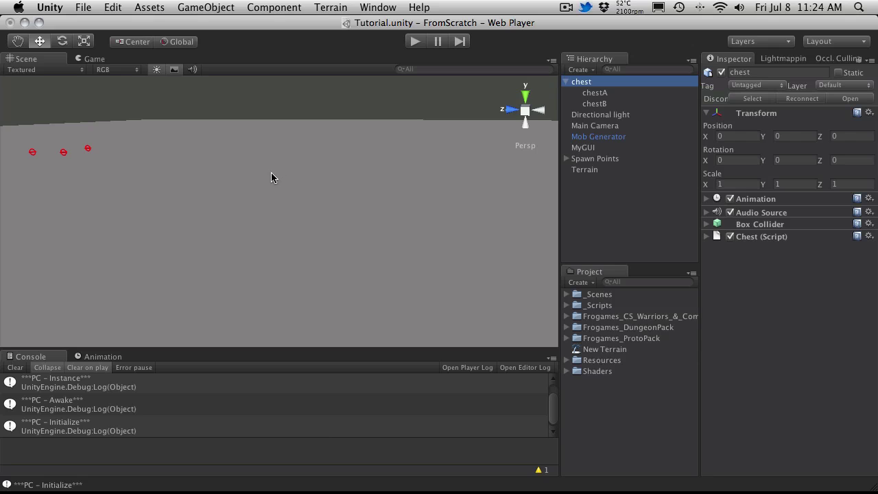
pyautogui.press('f')
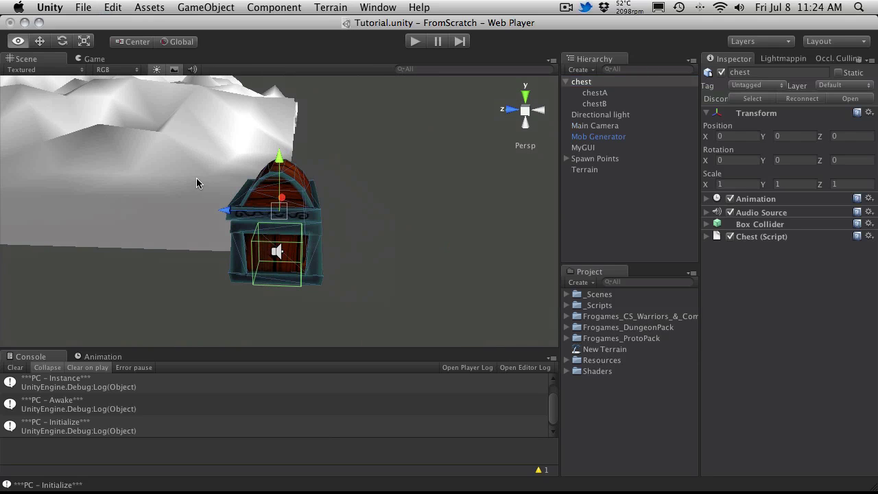
# - Position the chest at X 530, Z 1130 on the terrain and frame it in the scene view
pyautogui.keyDown('alt'); pyautogui.moveTo(196, 183); pyautogui.dragTo(72, 140); pyautogui.keyUp('alt')
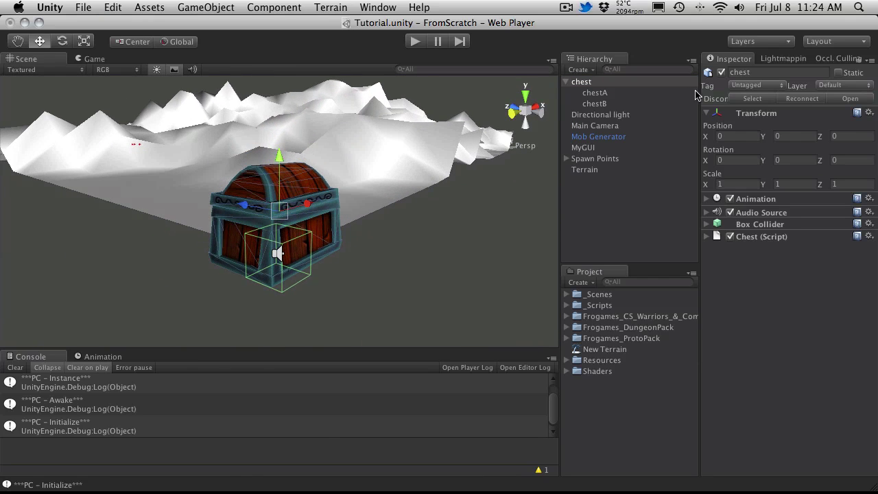
pyautogui.click(746, 140)
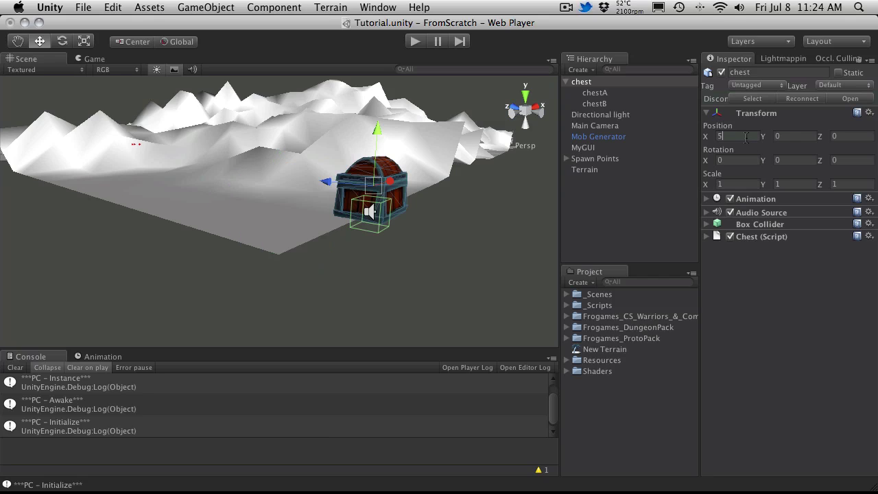
pyautogui.write('530')
pyautogui.press('Tab')
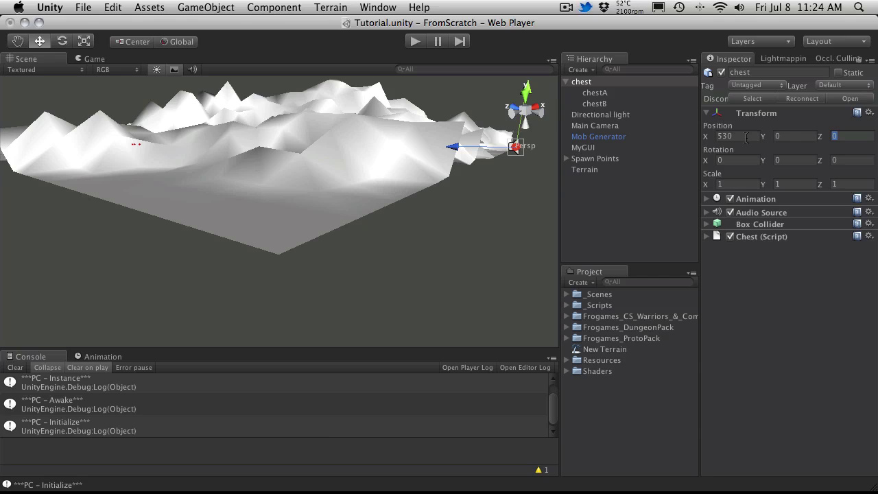
pyautogui.write('1130')
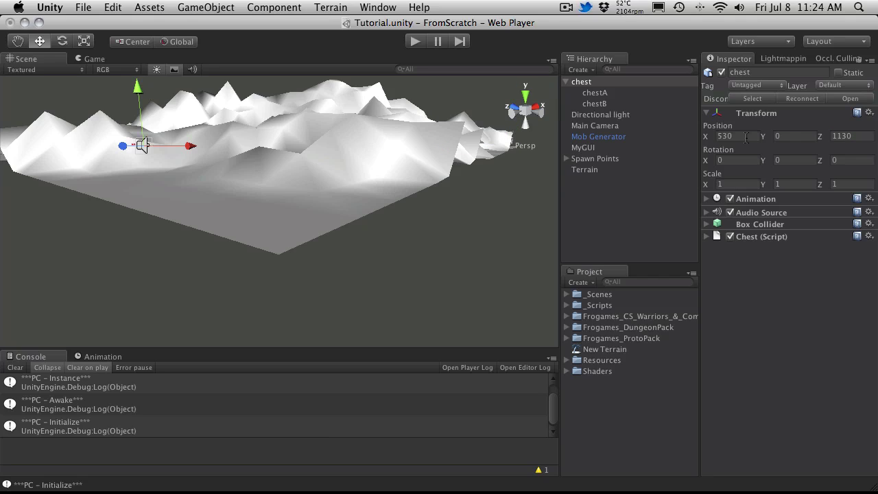
pyautogui.click(590, 82)
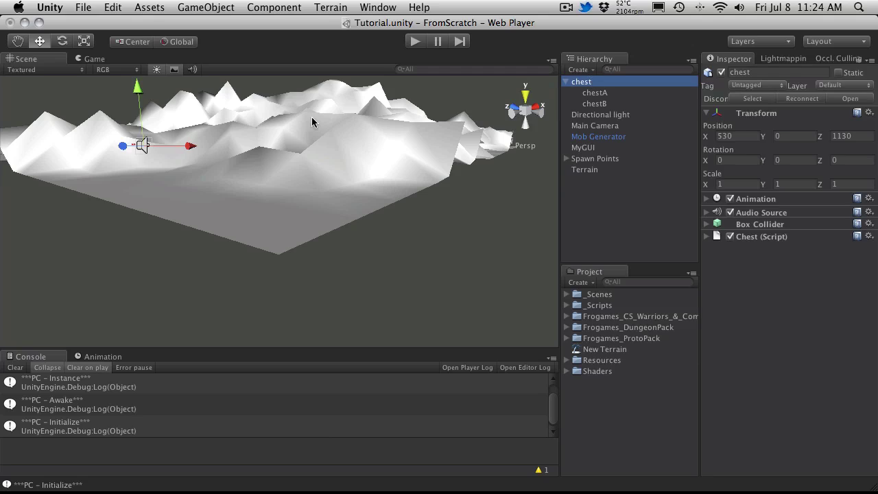
pyautogui.press('f')
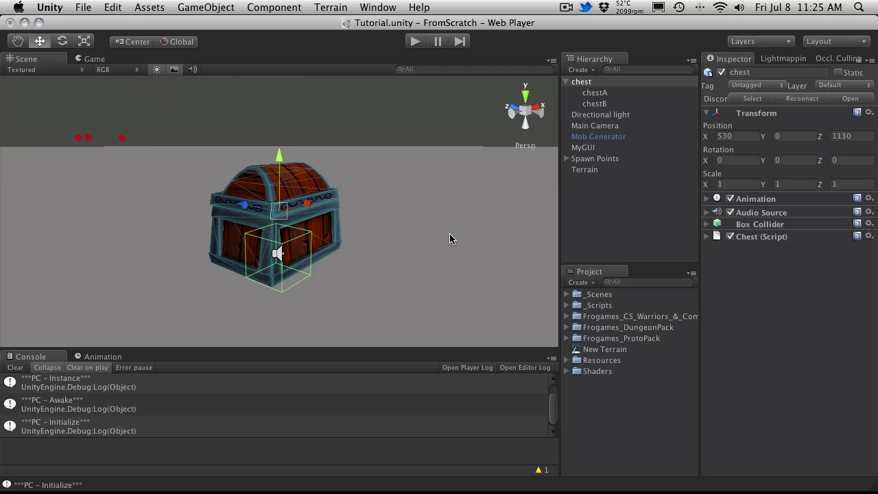
# - Inspect the chestA and chestB parts, and run the game briefly to check the chest's placement beside the player character
pyautogui.click(593, 93)
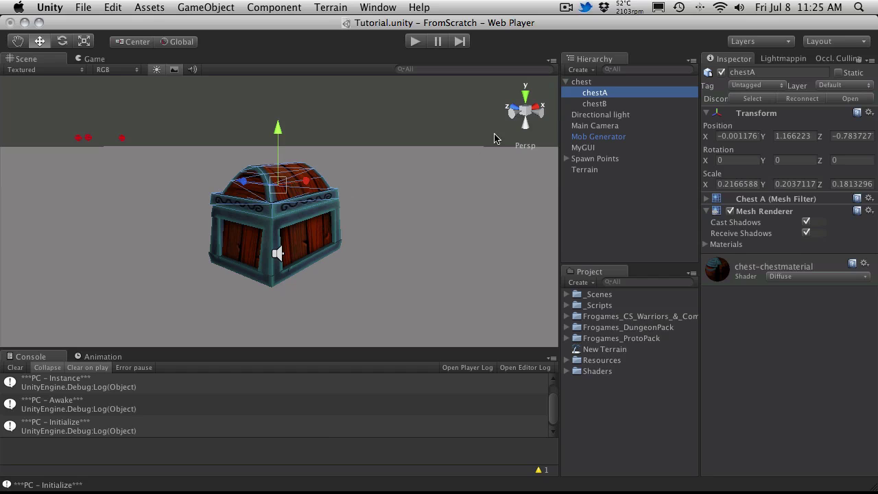
pyautogui.click(598, 114)
pyautogui.click(600, 105)
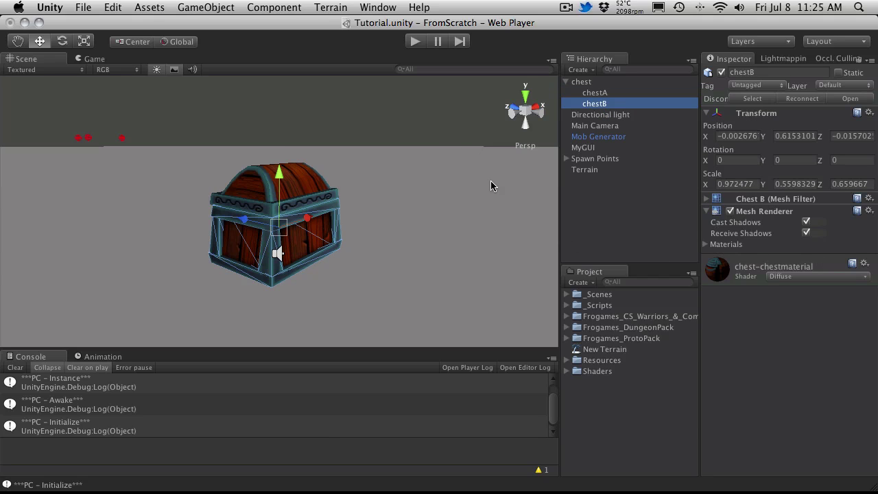
pyautogui.click(412, 42)
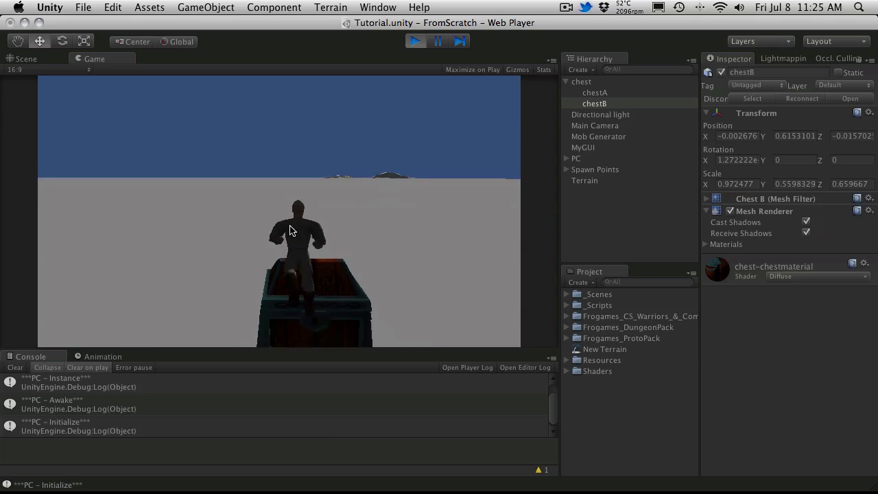
pyautogui.press('super+p')
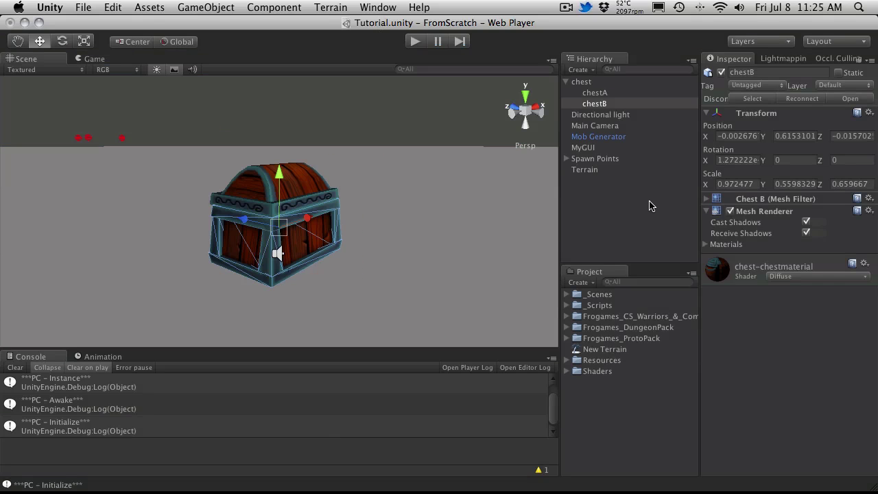
# - Set the chest script's Open Anim Name to open and Close Anim Name to close, matching the clips in its Animation component
pyautogui.click(581, 82)
pyautogui.click(566, 82)
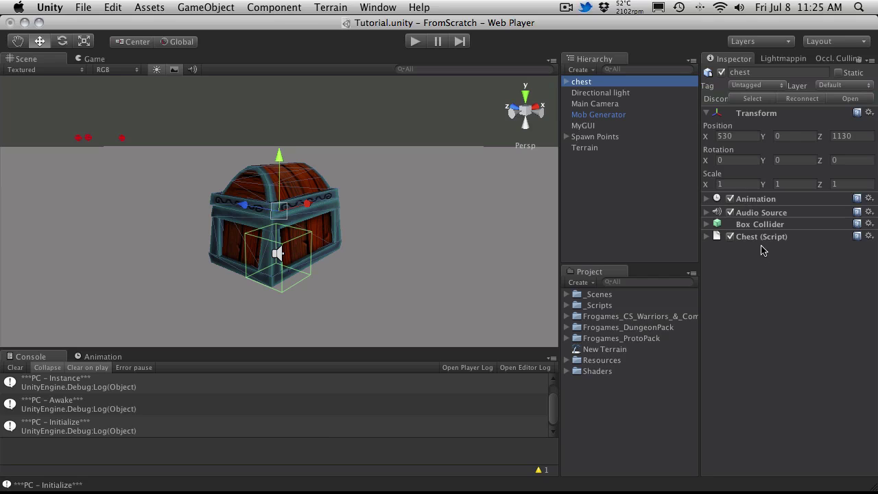
pyautogui.click(706, 237)
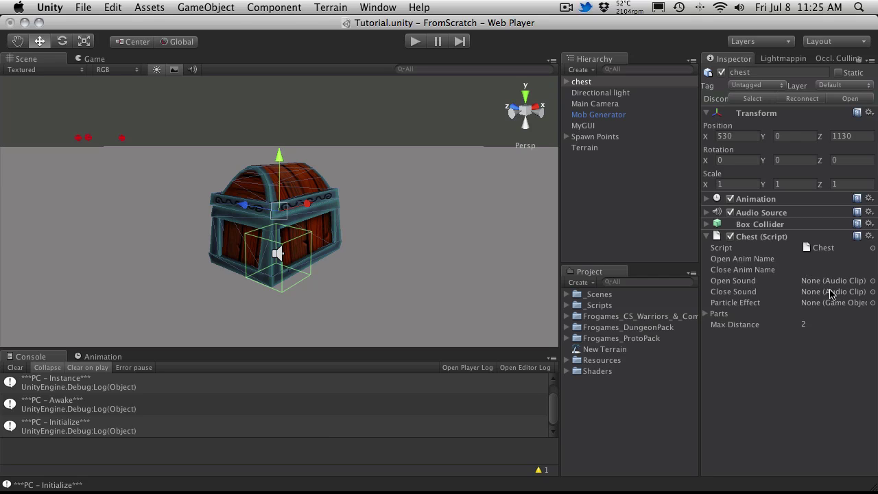
pyautogui.click(824, 261)
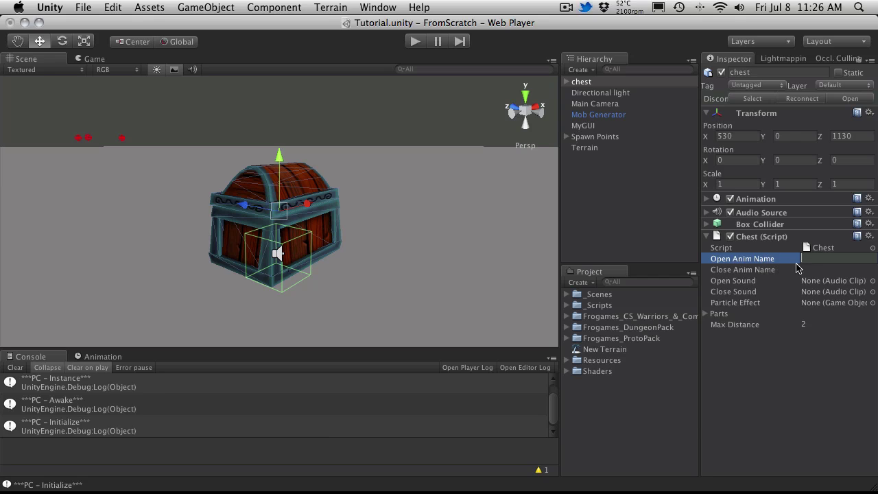
pyautogui.click(707, 199)
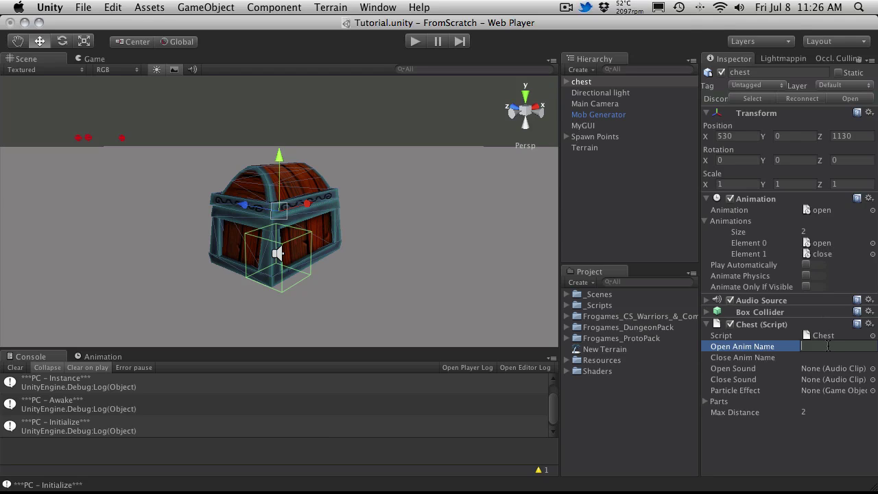
pyautogui.press('Tab')
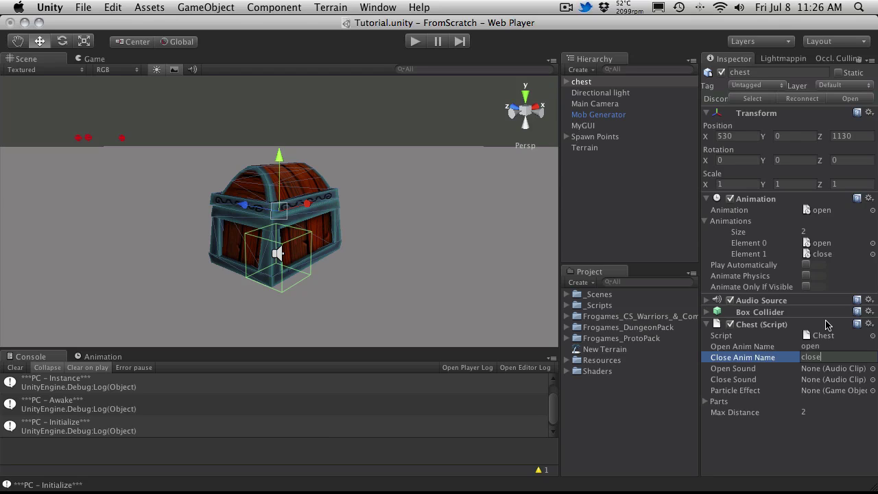
pyautogui.press('Return')
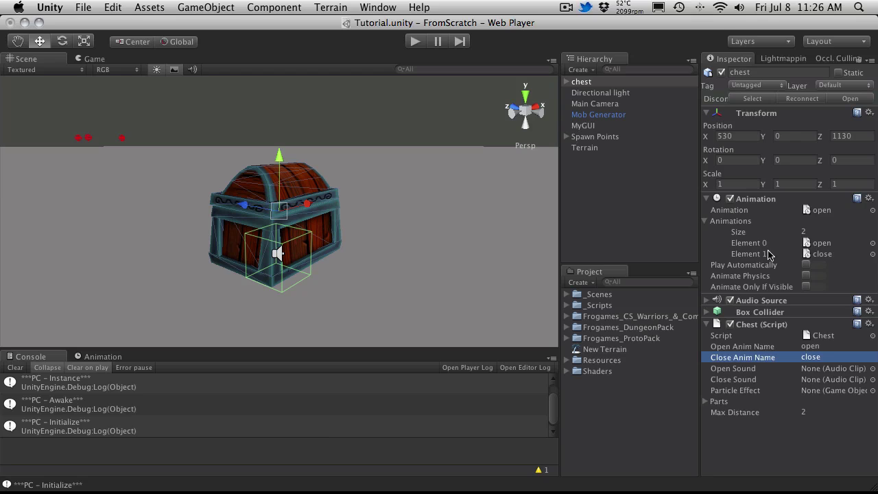
pyautogui.click(705, 221)
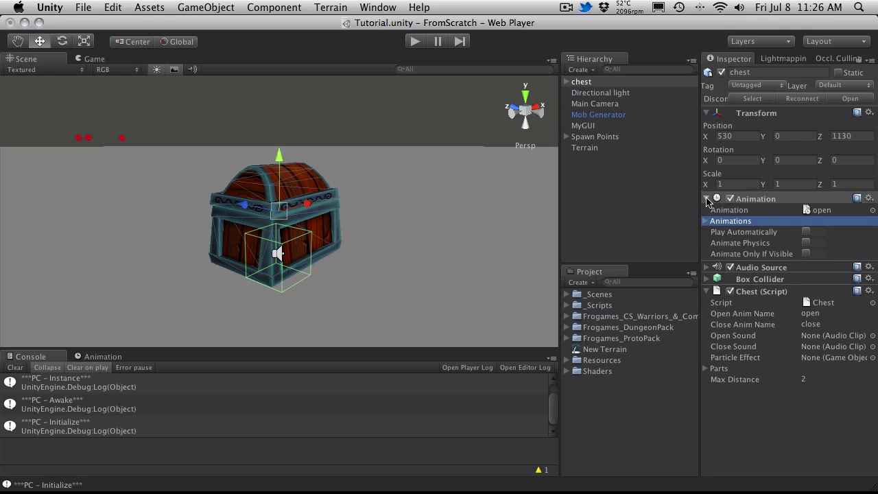
pyautogui.click(707, 199)
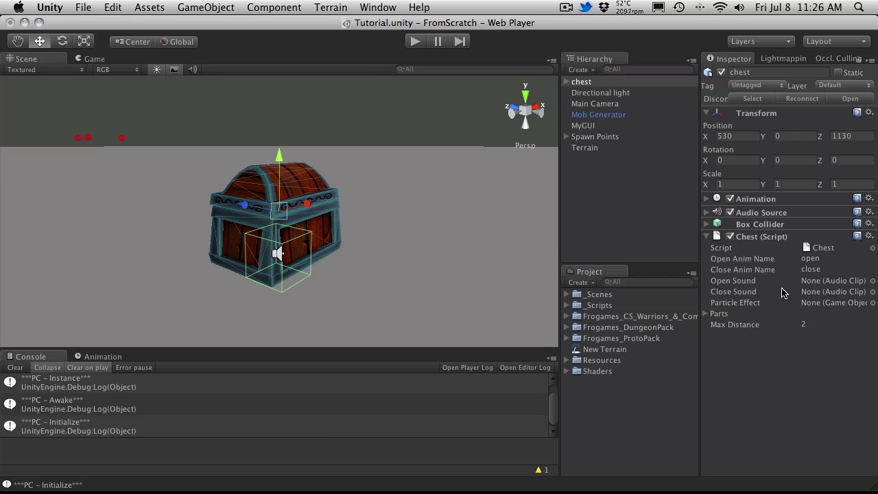
pyautogui.click(833, 283)
pyautogui.click(834, 295)
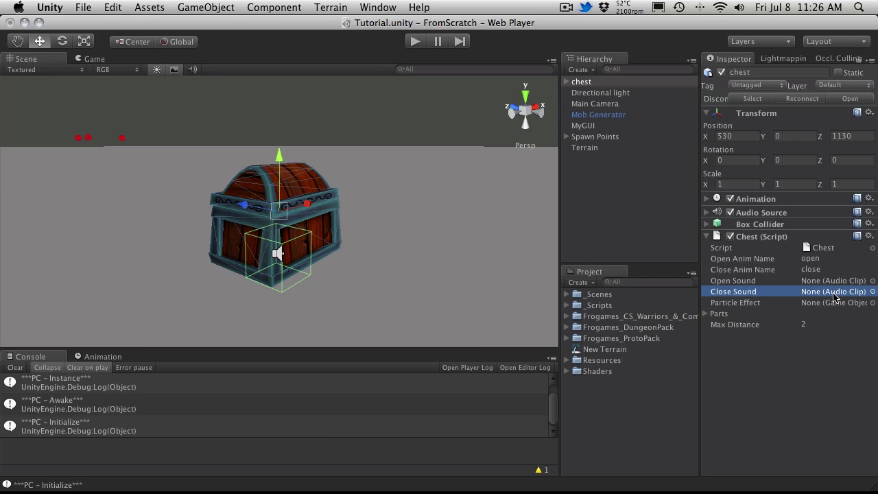
pyautogui.click(834, 305)
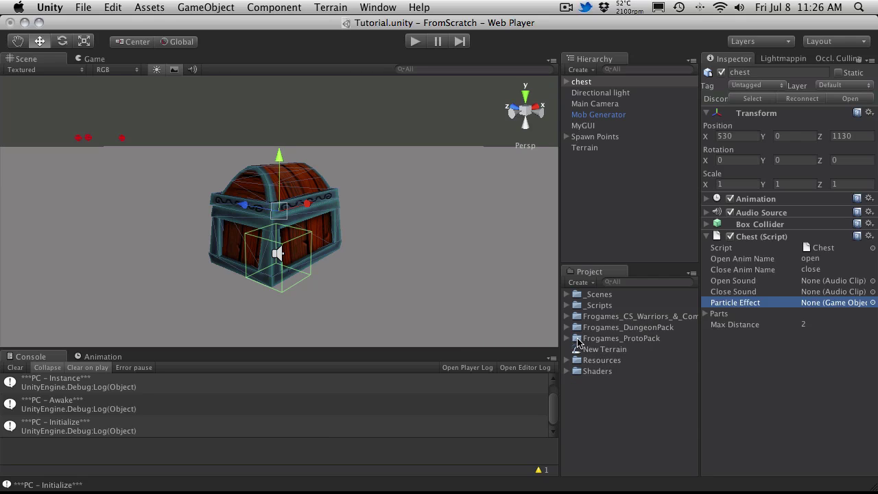
# - Set the size of the chest script's Parts array to 2
pyautogui.click(706, 313)
pyautogui.click(790, 329)
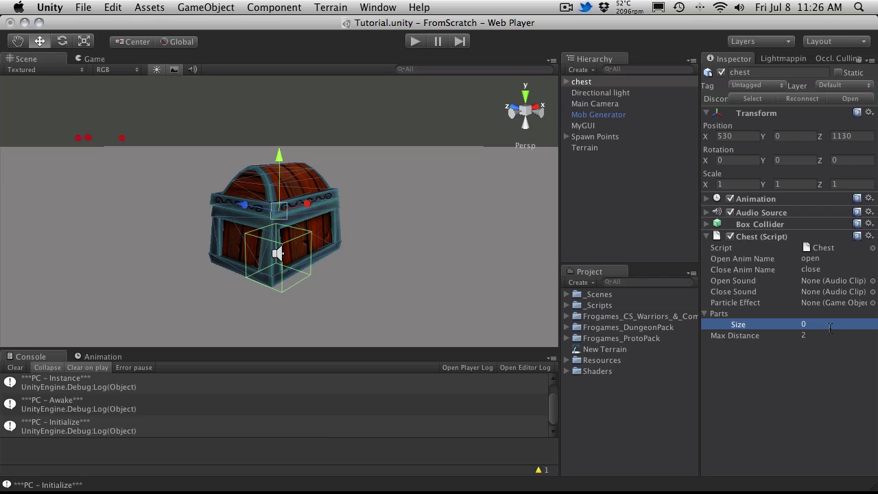
pyautogui.click(823, 327)
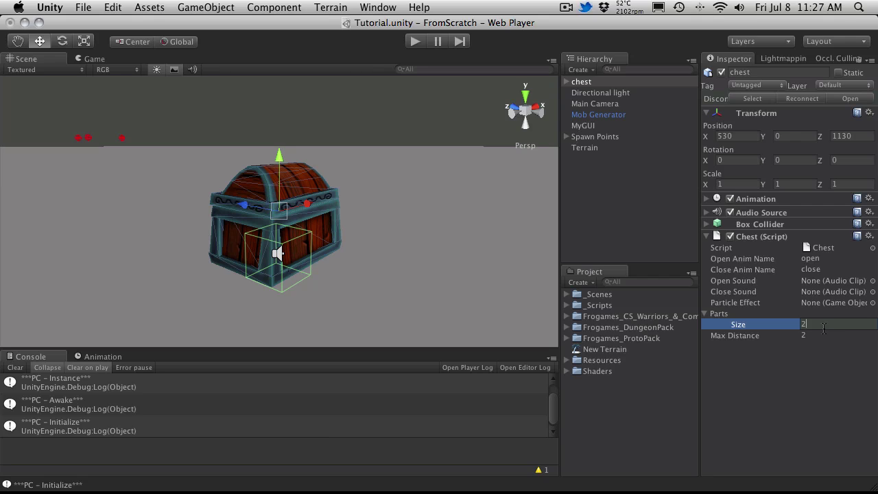
pyautogui.press('Return')
# - Assign chestA to Element 0 and chestB to Element 1 of the Parts array, and collapse the array
pyautogui.click(838, 336)
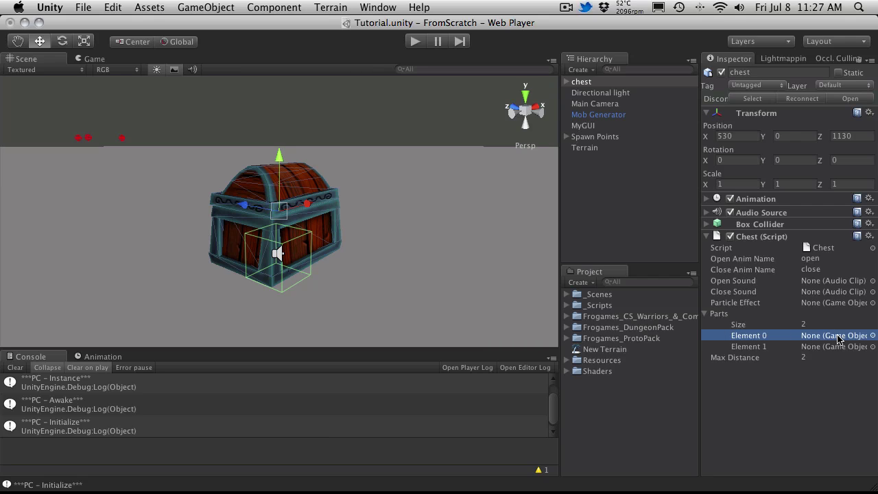
pyautogui.click(841, 347)
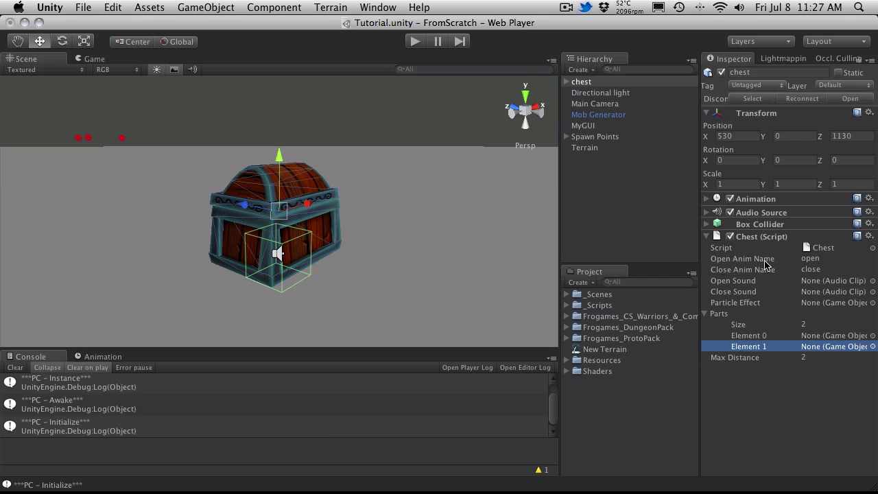
pyautogui.click(566, 83)
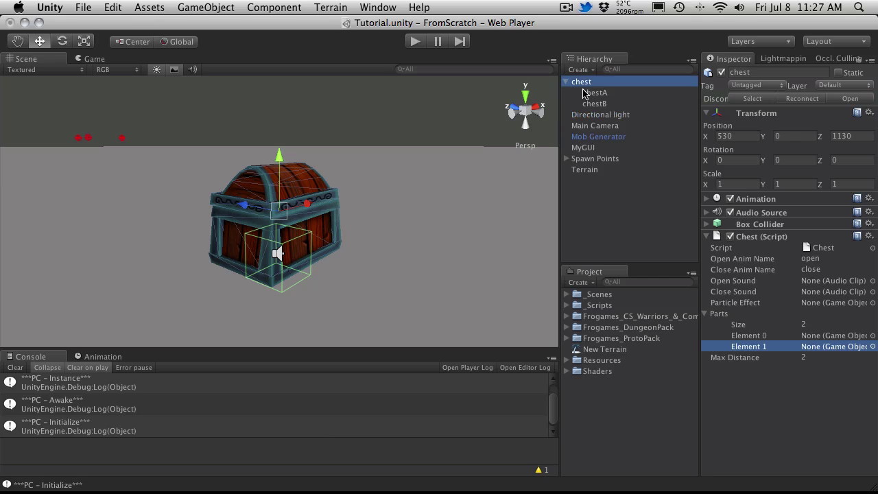
pyautogui.moveTo(591, 92); pyautogui.dragTo(825, 336)
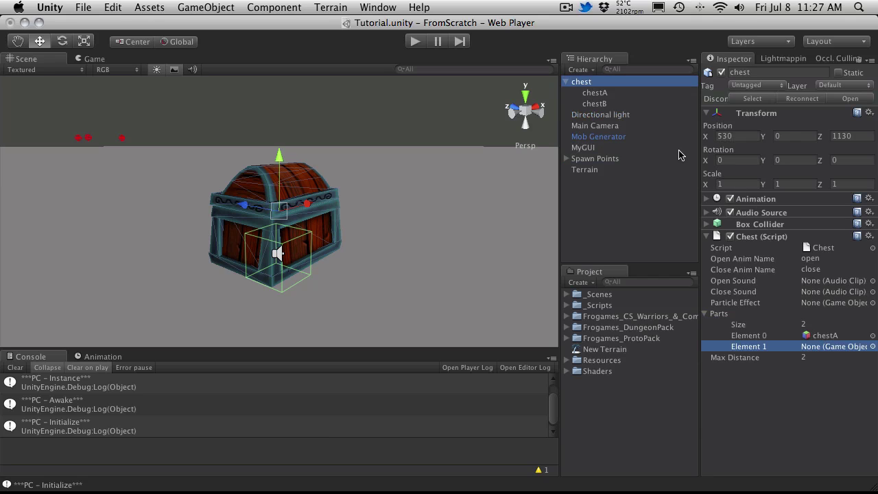
pyautogui.moveTo(607, 104); pyautogui.dragTo(823, 351)
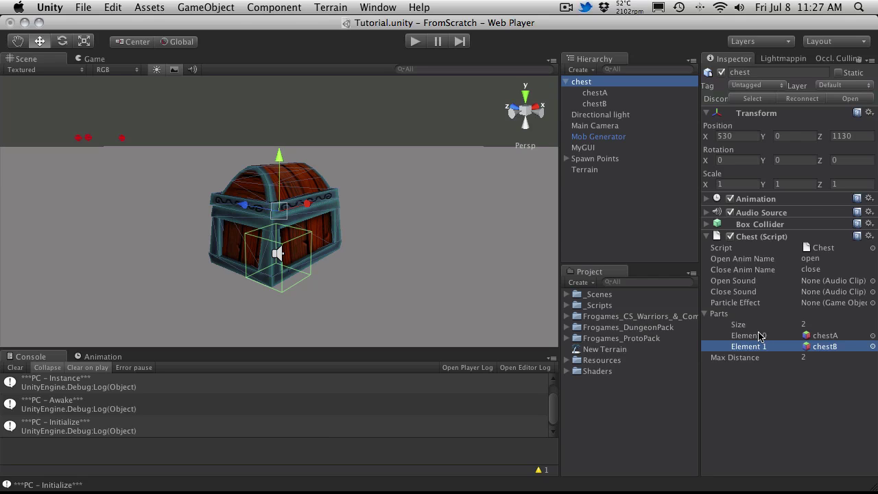
pyautogui.click(707, 320)
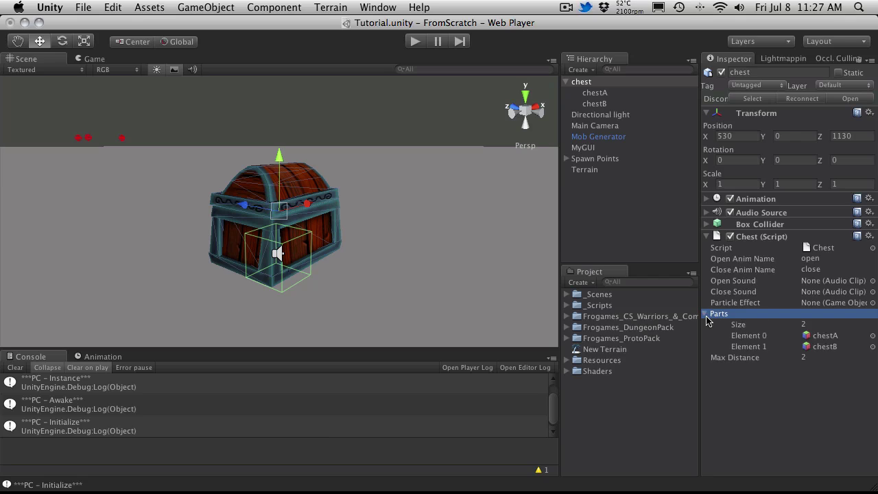
pyautogui.click(706, 314)
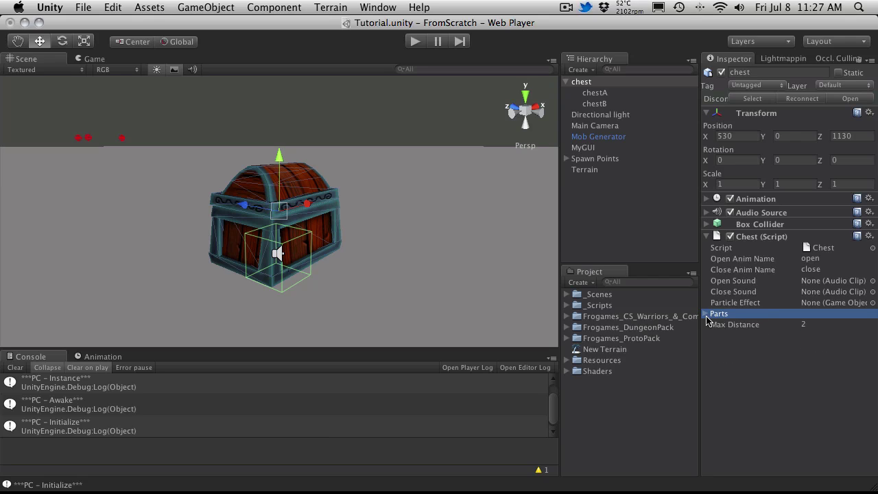
pyautogui.click(706, 315)
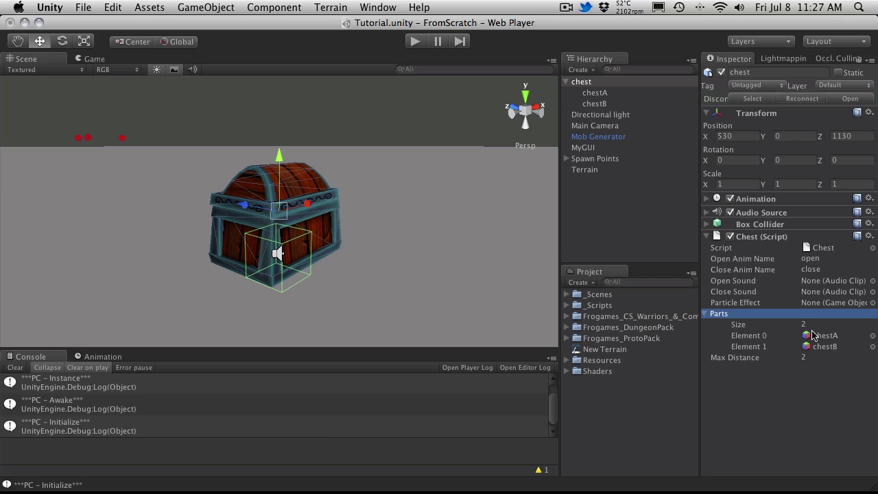
pyautogui.click(707, 316)
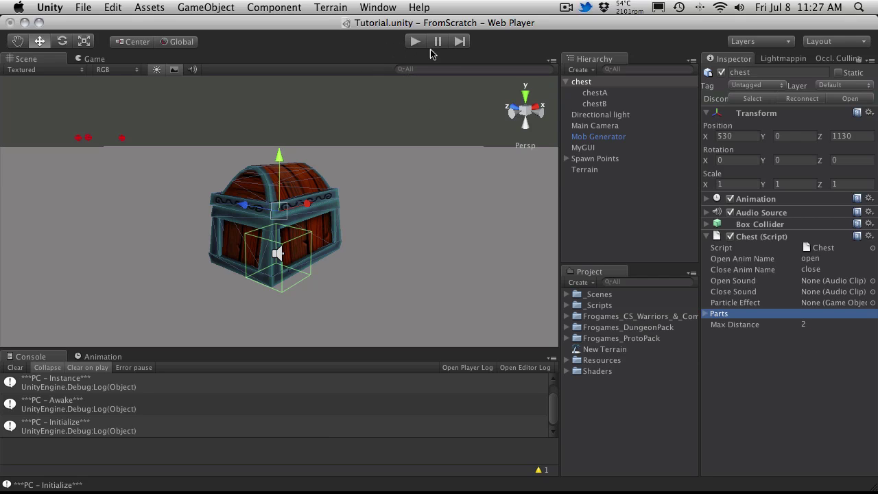
# - Raise the chest's Box Collider center to a Y of about 0.63 and switch the scene to the Right view
pyautogui.click(706, 237)
pyautogui.click(706, 224)
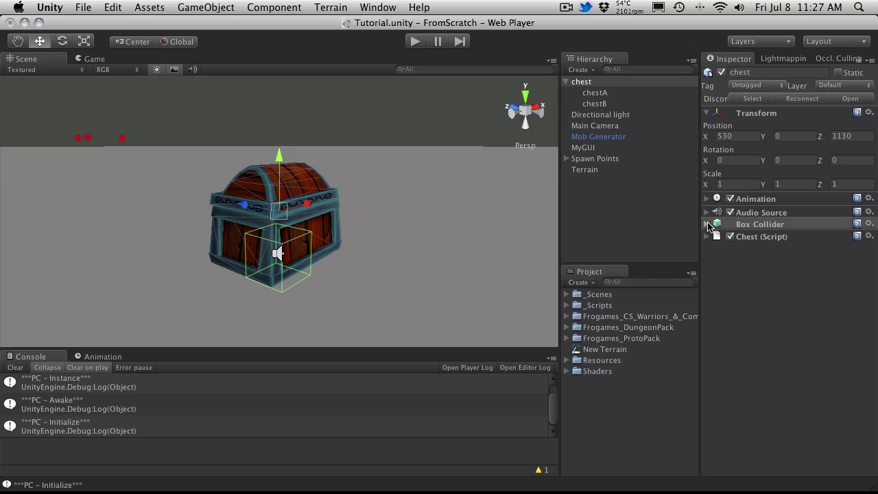
pyautogui.keyDown('alt'); pyautogui.moveTo(225, 223); pyautogui.dragTo(69, 199); pyautogui.keyUp('alt')
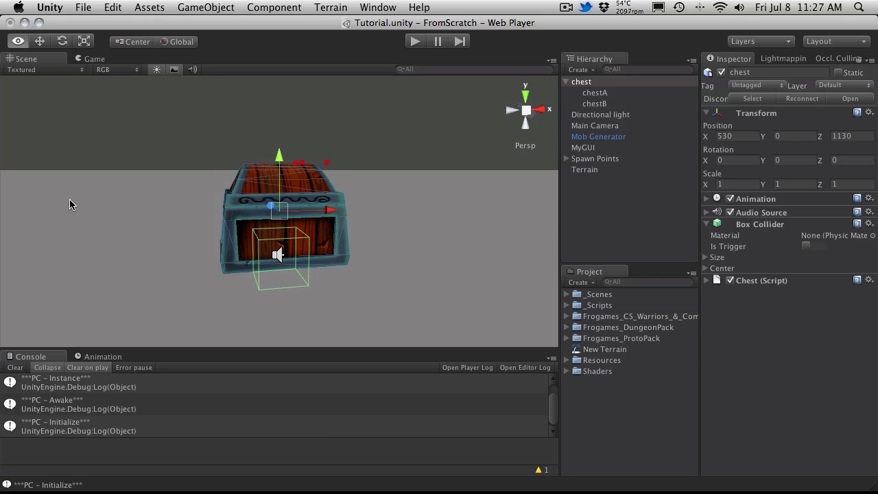
pyautogui.click(705, 268)
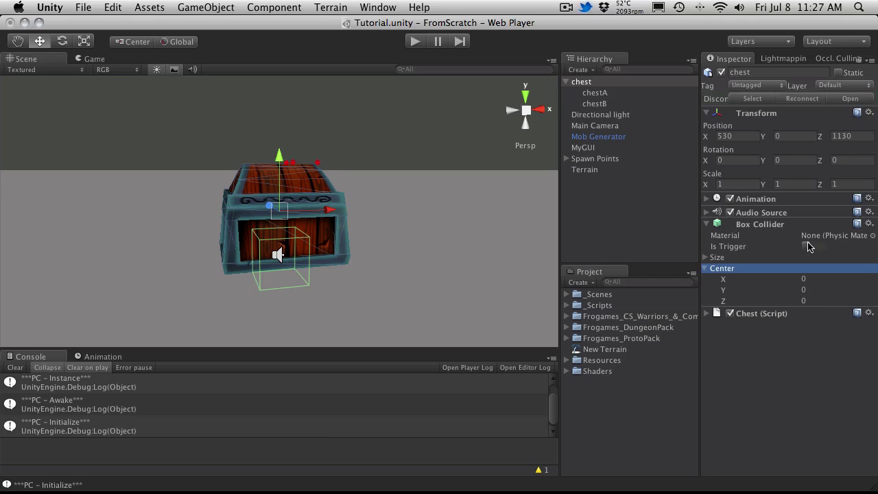
pyautogui.click(737, 294)
pyautogui.moveTo(737, 294); pyautogui.dragTo(755, 296)
pyautogui.click(541, 111)
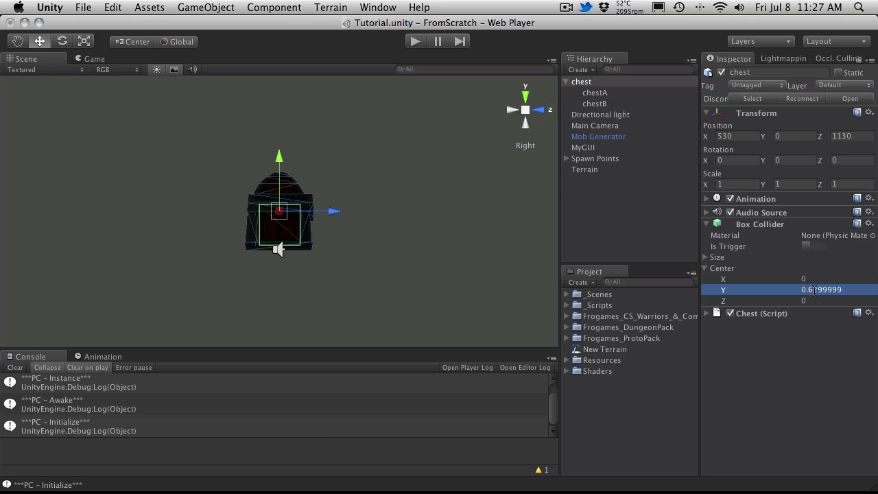
# - Set the chest's Box Collider center Y to 0.5
pyautogui.moveTo(814, 289); pyautogui.dragTo(875, 289)
pyautogui.press('BackSpace')
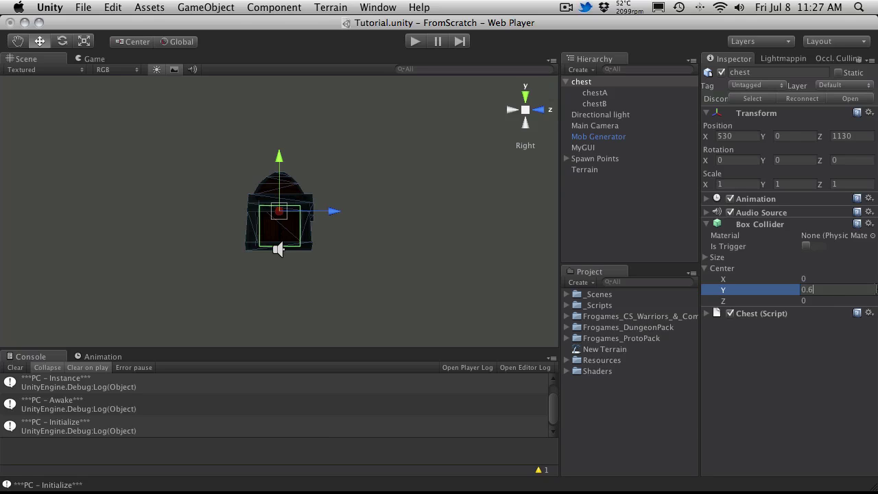
pyautogui.press('BackSpace')
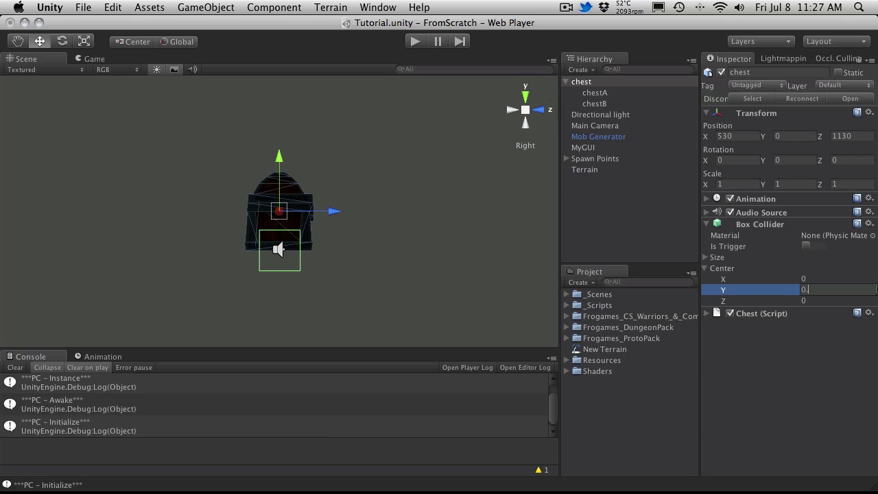
pyautogui.write('5')
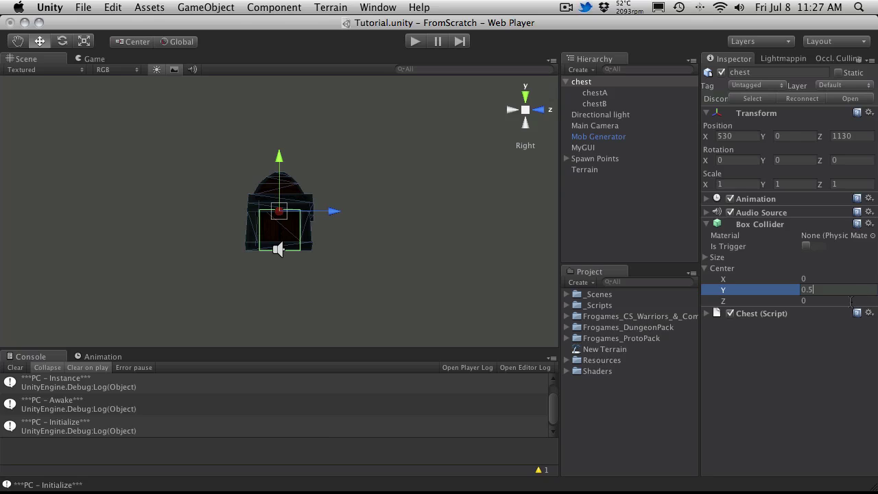
# - Set the chest's Box Collider size Y to 2 and raise its center Y to about 0.99
pyautogui.click(706, 258)
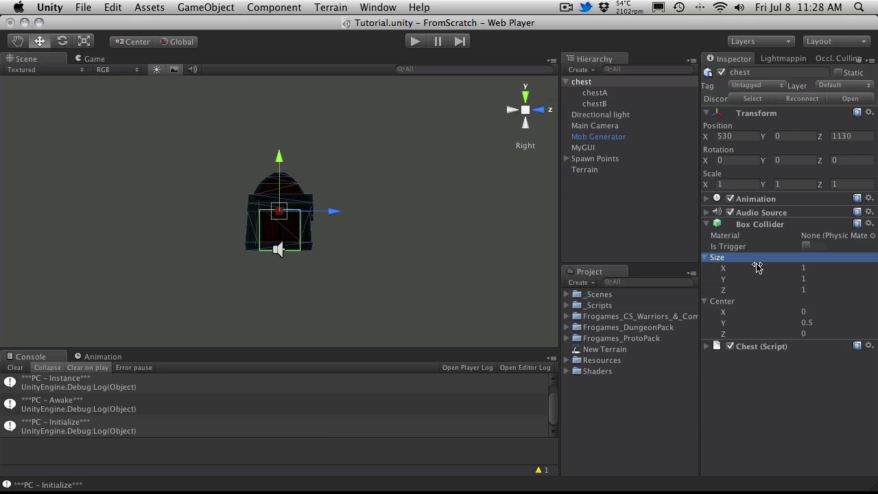
pyautogui.click(812, 279)
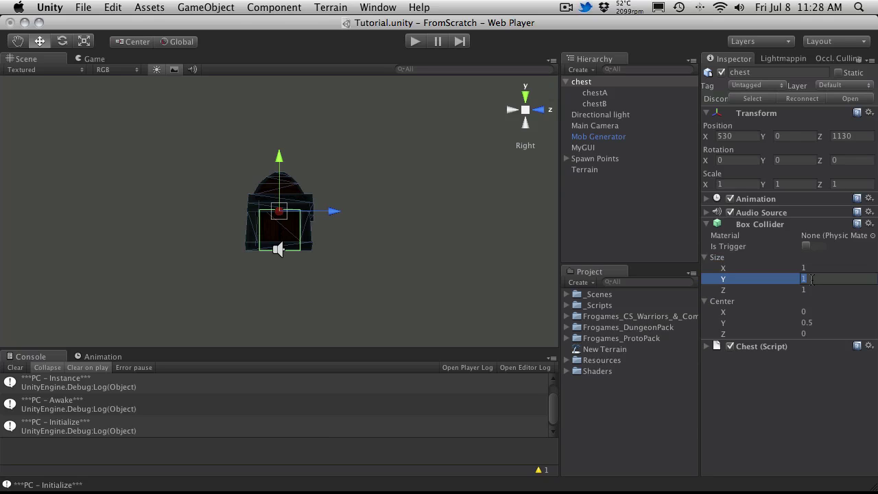
pyautogui.write('2')
pyautogui.press('Return')
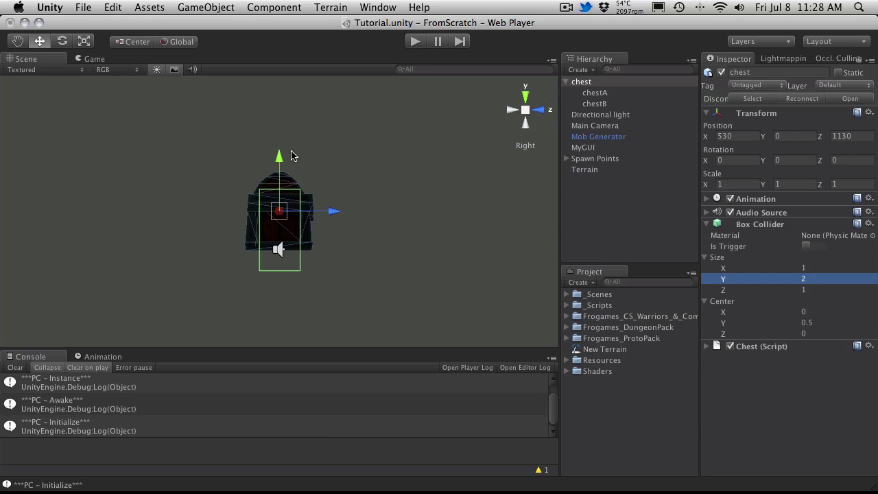
pyautogui.moveTo(758, 327); pyautogui.dragTo(770, 326)
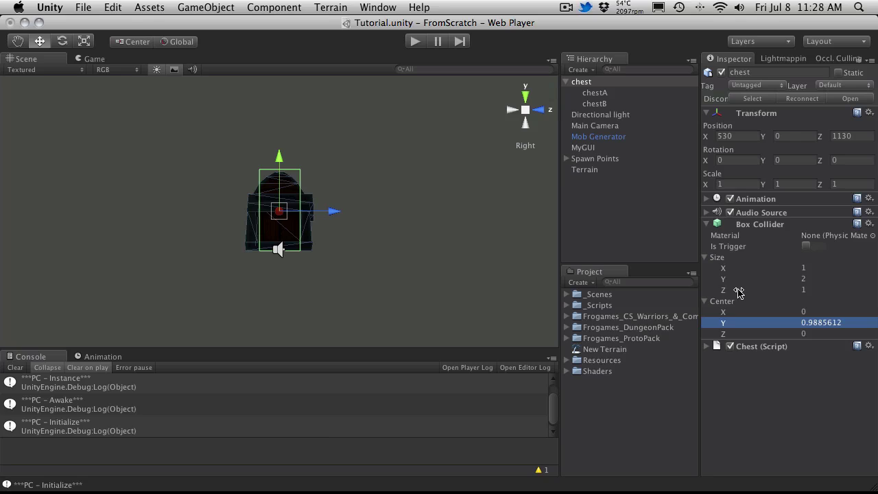
# - Widen the chest's Box Collider to a size of 1.69 in Z and about 2.59 in X, enclosing the whole chest
pyautogui.moveTo(735, 291); pyautogui.dragTo(759, 294)
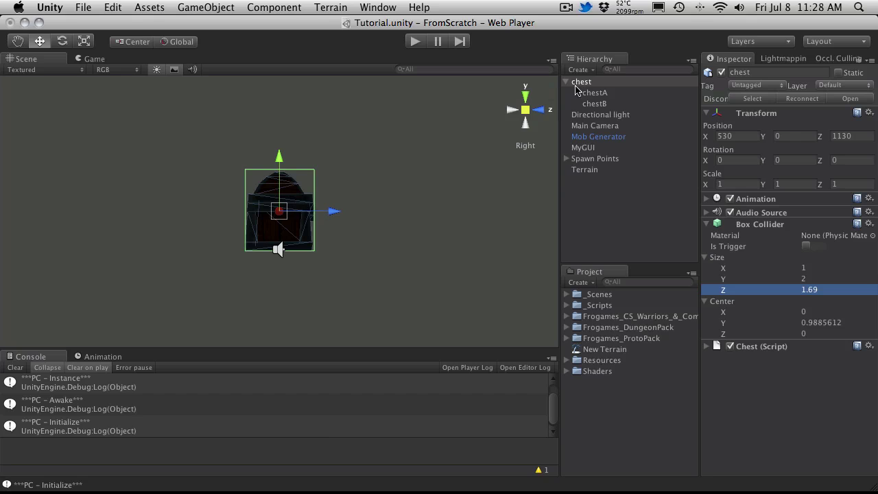
pyautogui.click(538, 110)
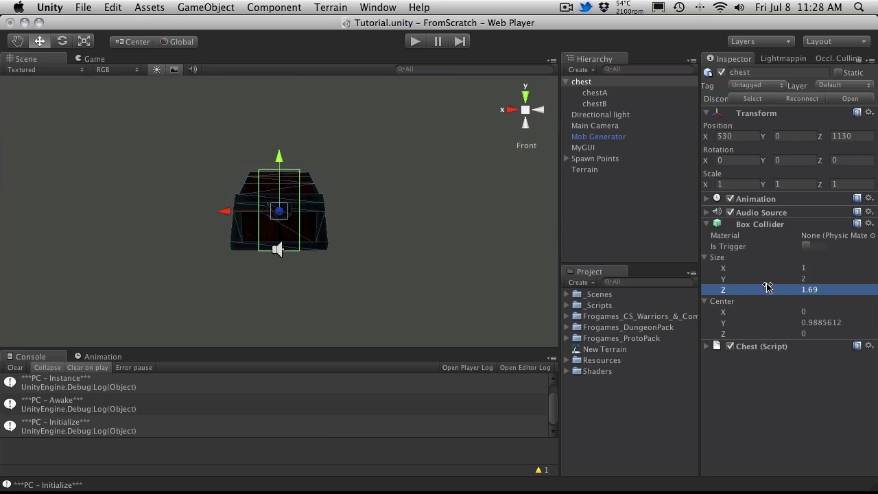
pyautogui.click(752, 270)
pyautogui.moveTo(752, 270); pyautogui.dragTo(793, 272)
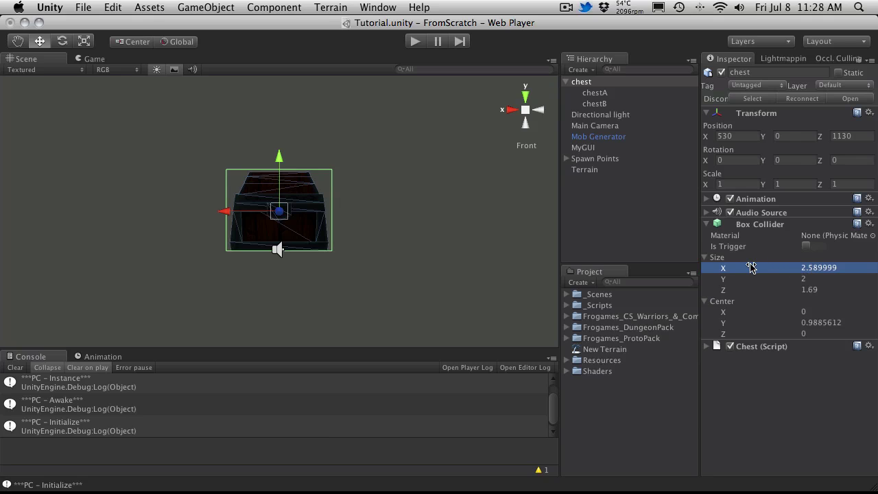
pyautogui.click(525, 110)
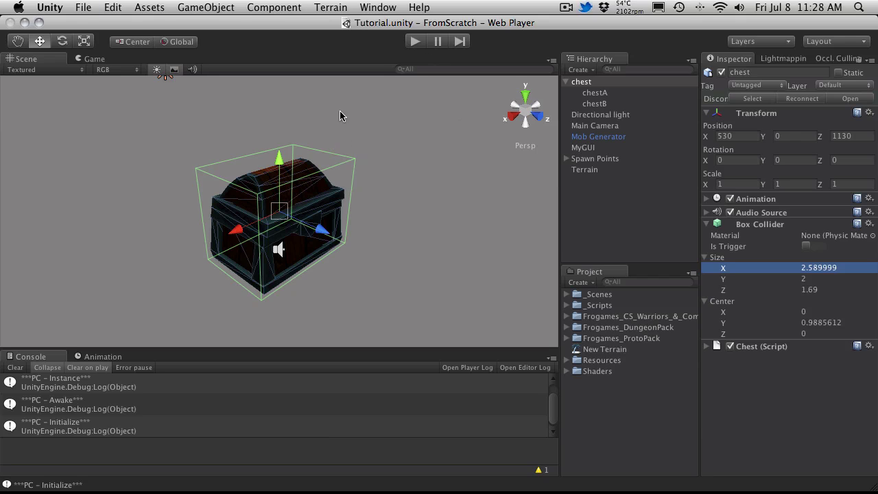
# - Create a prefab named Chest in the Resources/Prefabs folder and fill it with the chest object from the scene
pyautogui.click(567, 360)
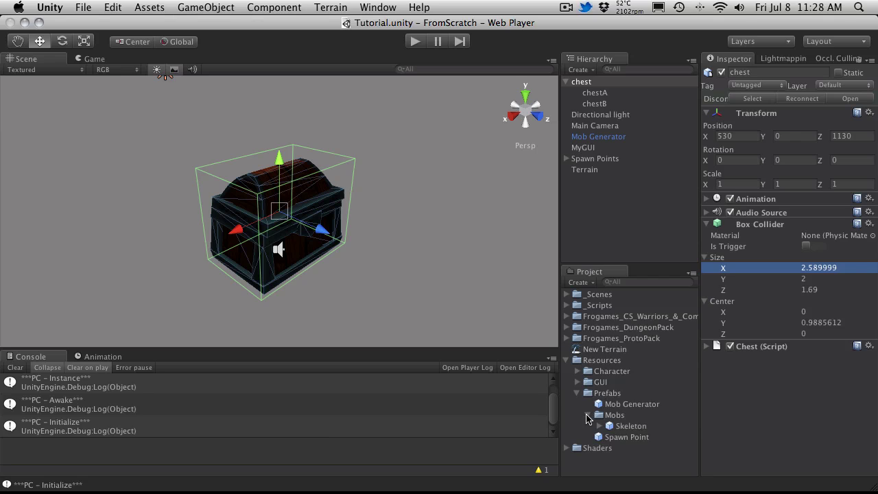
pyautogui.click(587, 415)
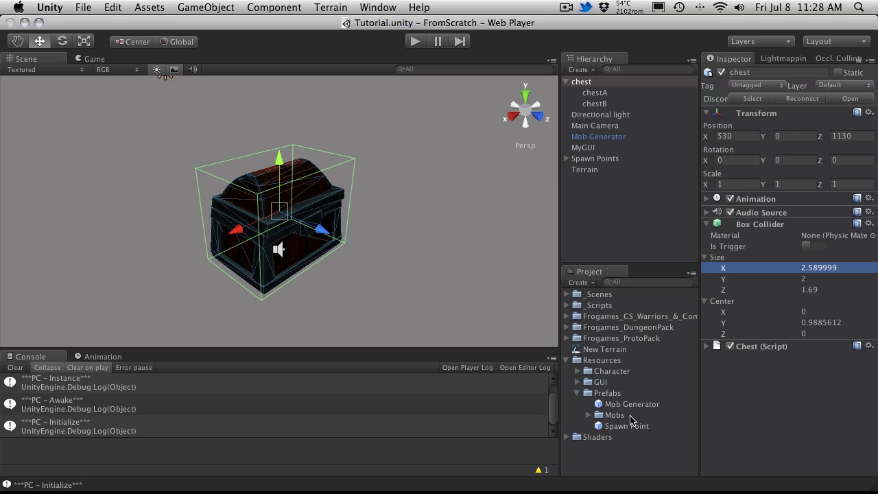
pyautogui.click(608, 393)
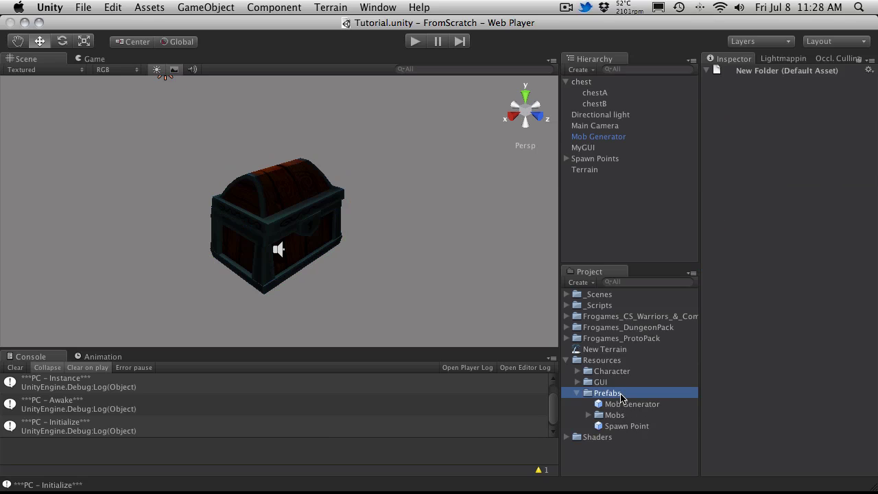
pyautogui.rightClick(621, 397)
pyautogui.moveTo(648, 301)
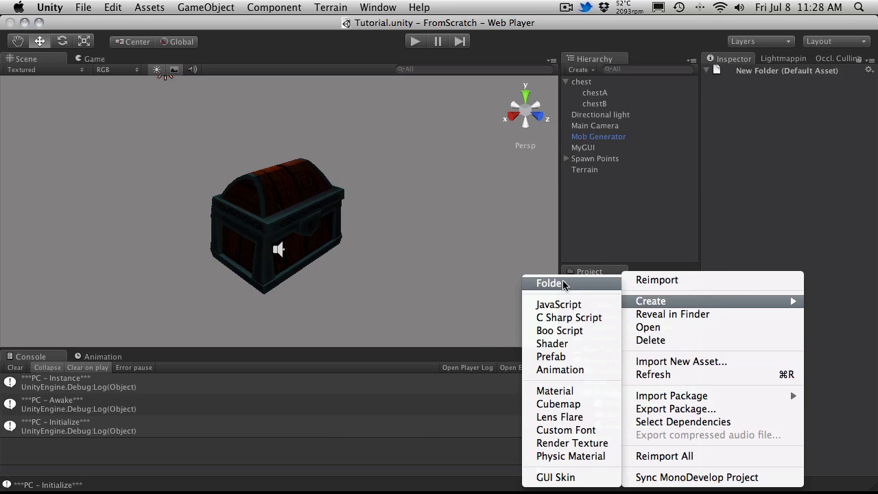
pyautogui.click(577, 358)
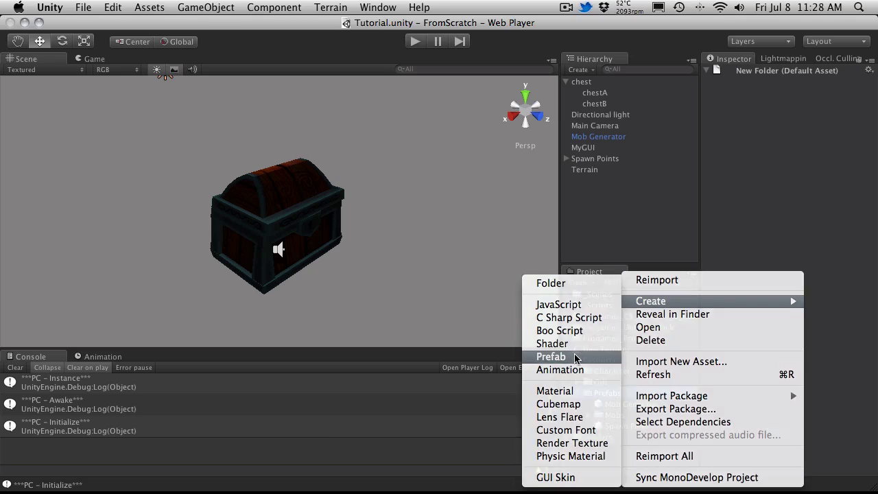
pyautogui.write('Chest')
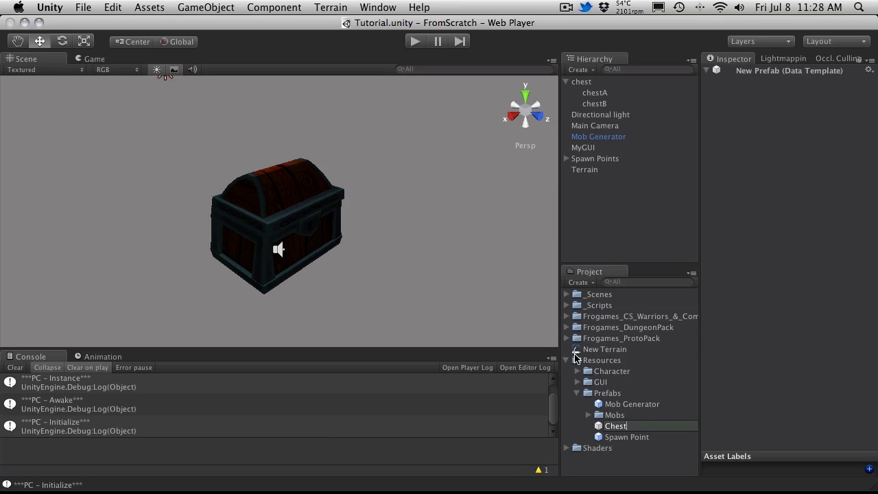
pyautogui.press('Return')
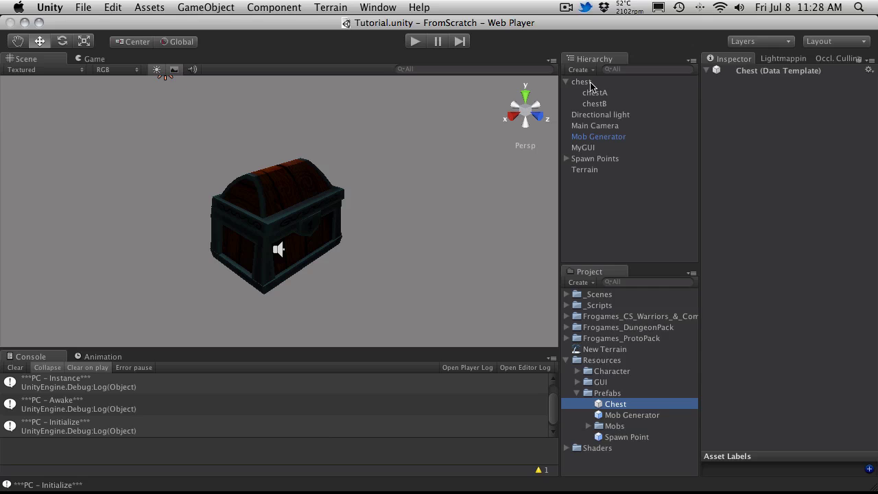
pyautogui.moveTo(580, 82); pyautogui.dragTo(617, 404)
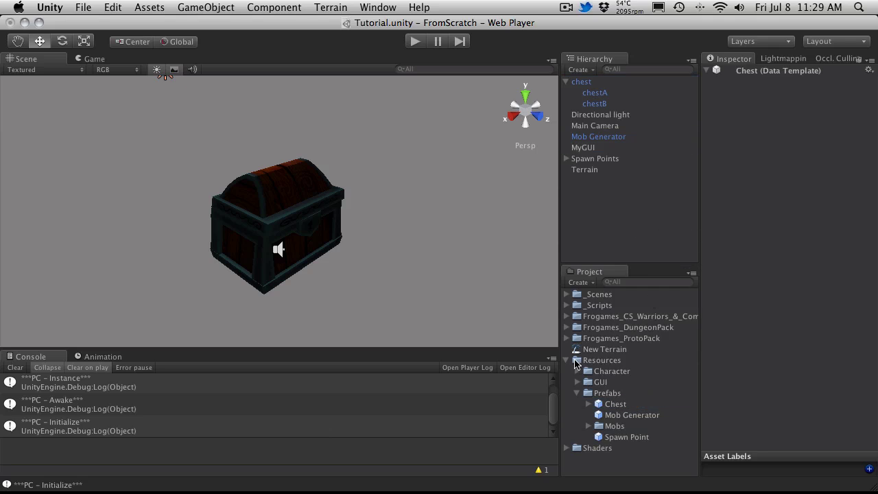
pyautogui.click(566, 360)
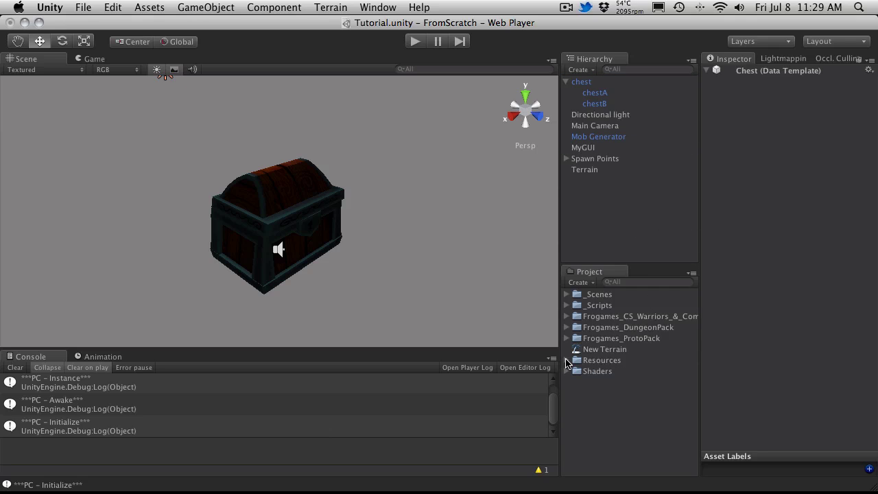
# - Run the game with a cleared console and walk the character up to the front of the treasure chest
pyautogui.click(413, 42)
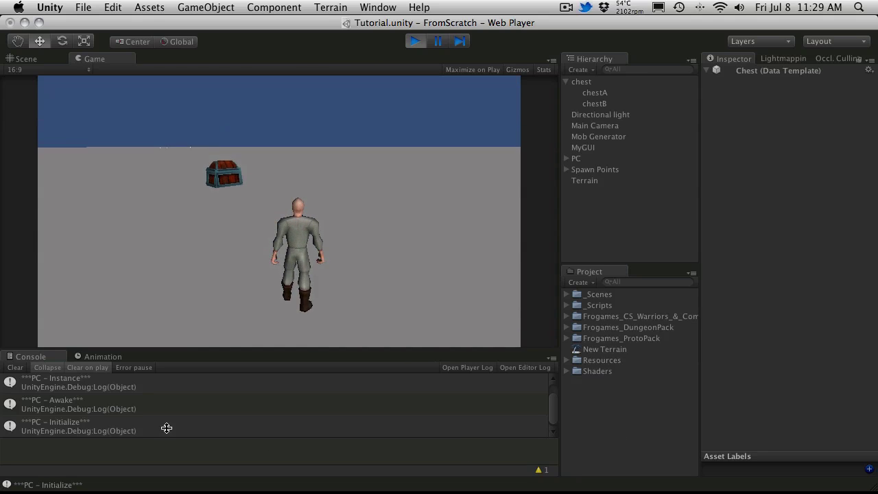
pyautogui.click(15, 367)
pyautogui.press('a')
pyautogui.press('w')
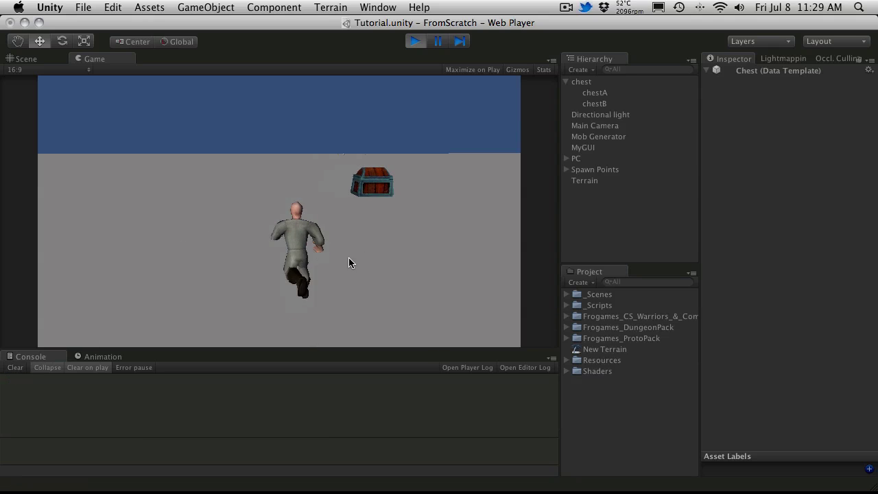
pyautogui.press('d')
pyautogui.press('w')
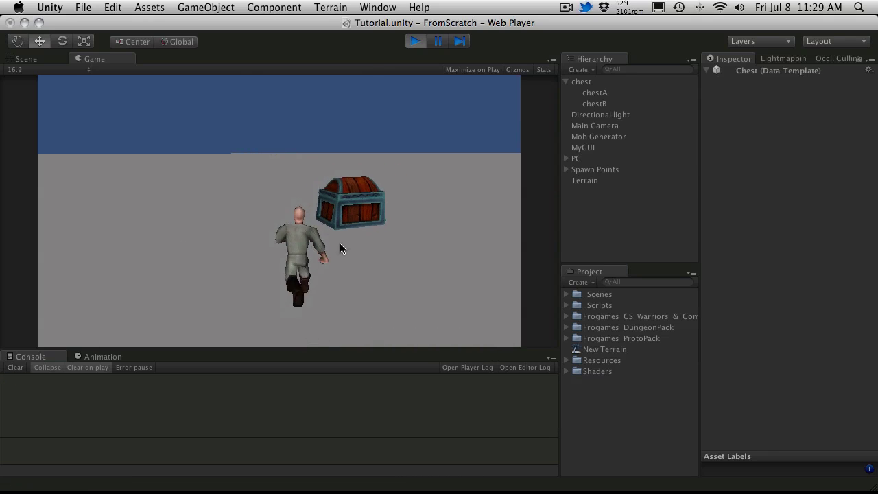
pyautogui.press('d')
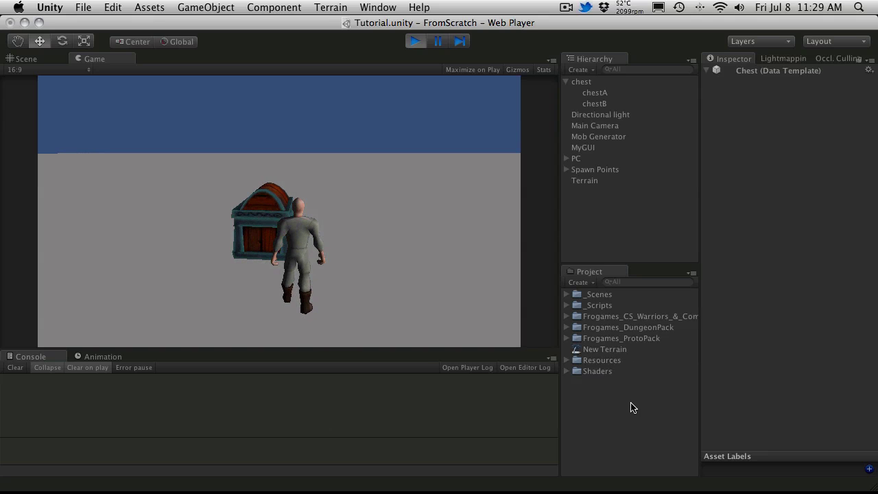
pyautogui.press('w')
pyautogui.press('a')
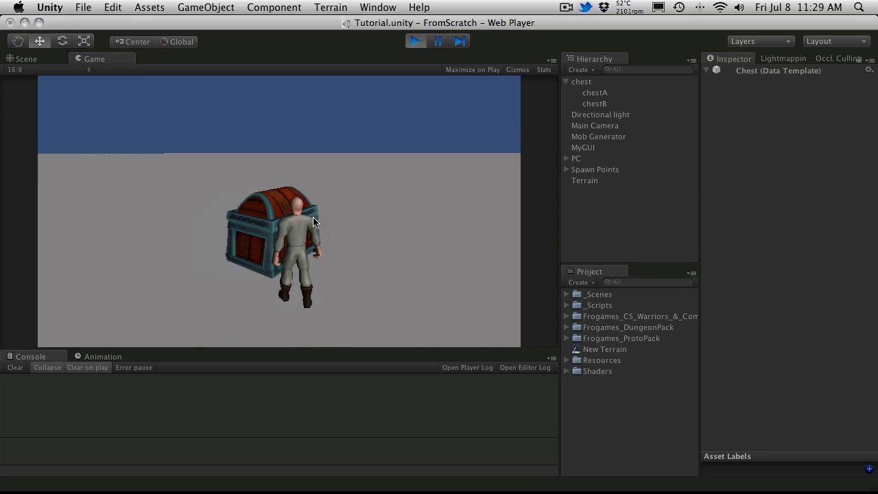
pyautogui.press('a')
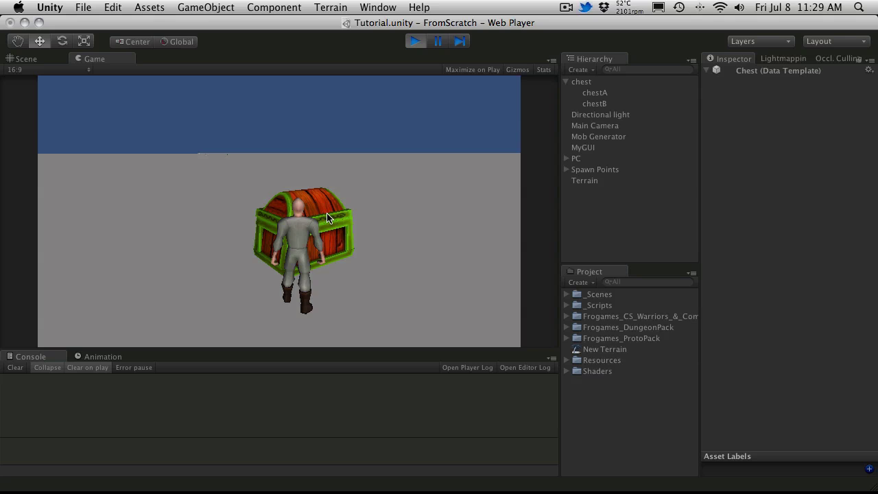
pyautogui.press('w')
pyautogui.press('a')
pyautogui.press('d')
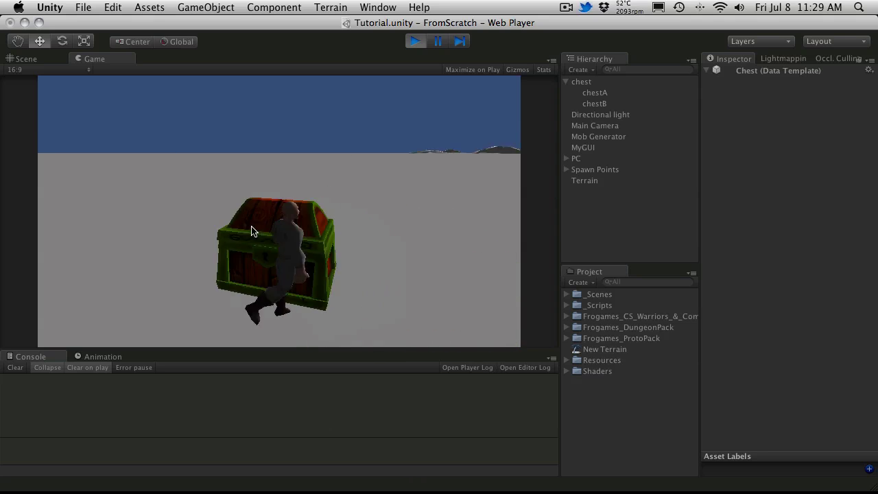
# - Open the treasure chest in the running game, inspect the items in its loot window, and stop the game
pyautogui.click(226, 241)
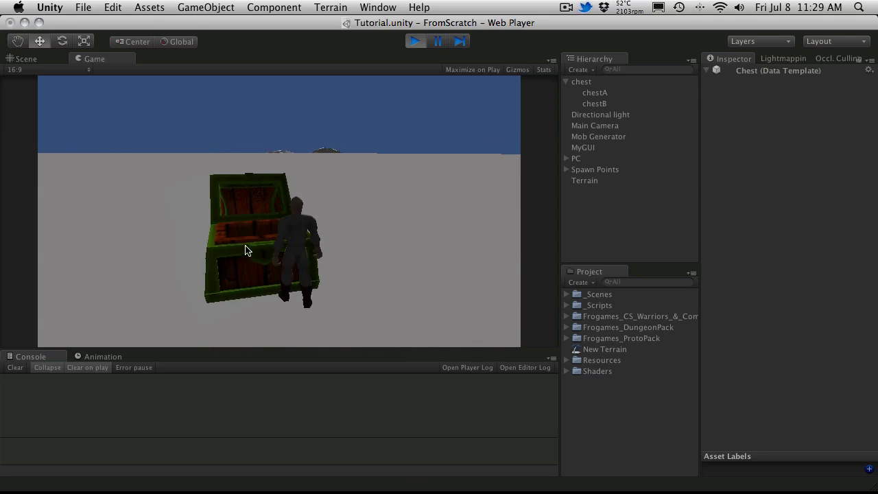
pyautogui.moveTo(68, 300)
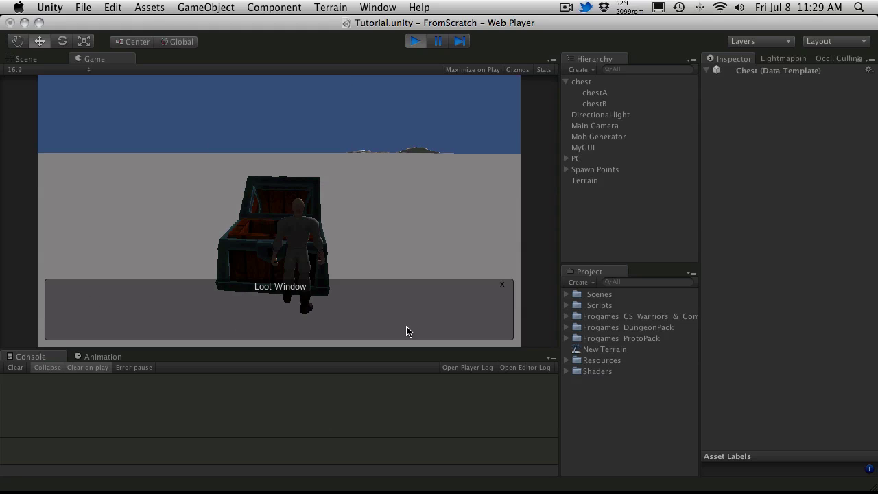
pyautogui.moveTo(98, 309)
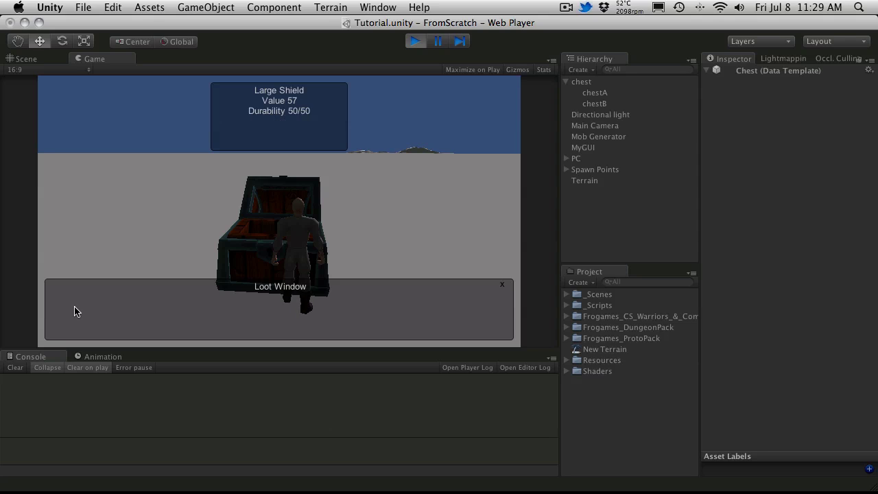
pyautogui.click(566, 360)
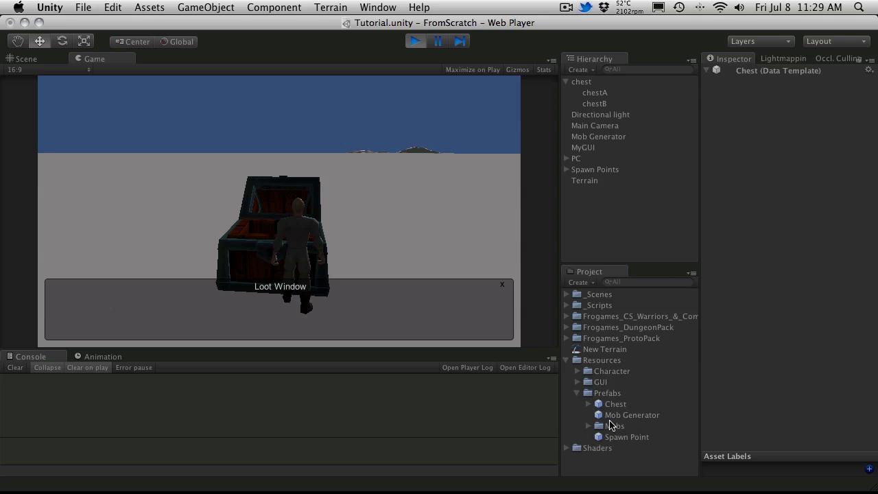
pyautogui.click(577, 394)
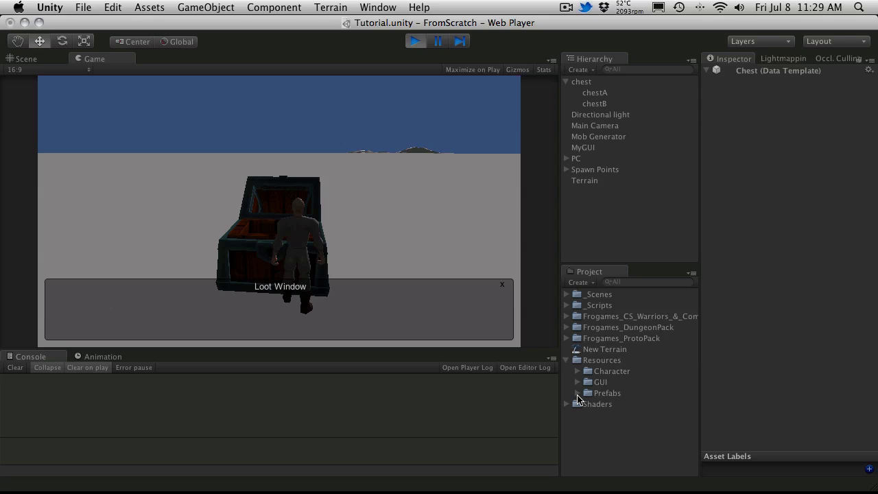
pyautogui.moveTo(63, 322)
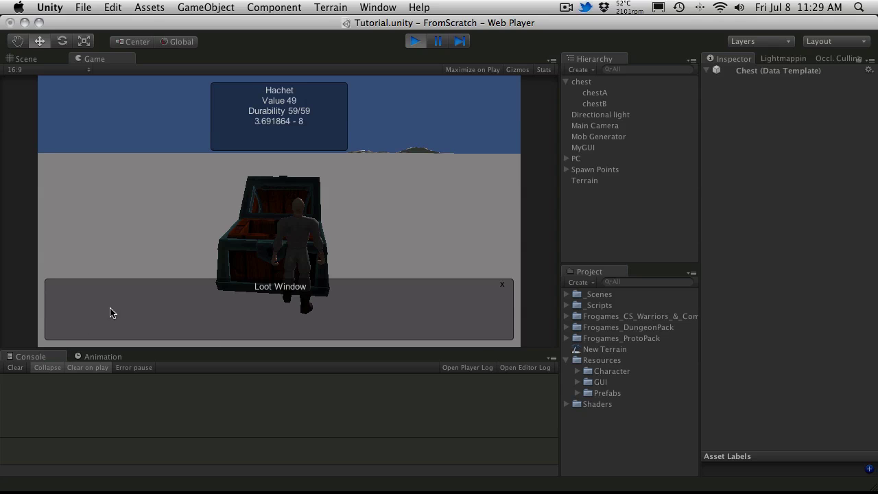
pyautogui.moveTo(205, 311)
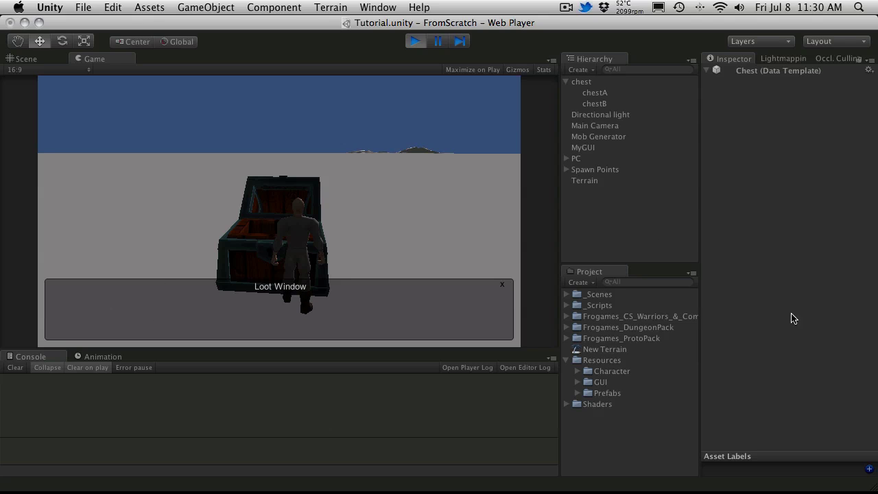
pyautogui.click(414, 42)
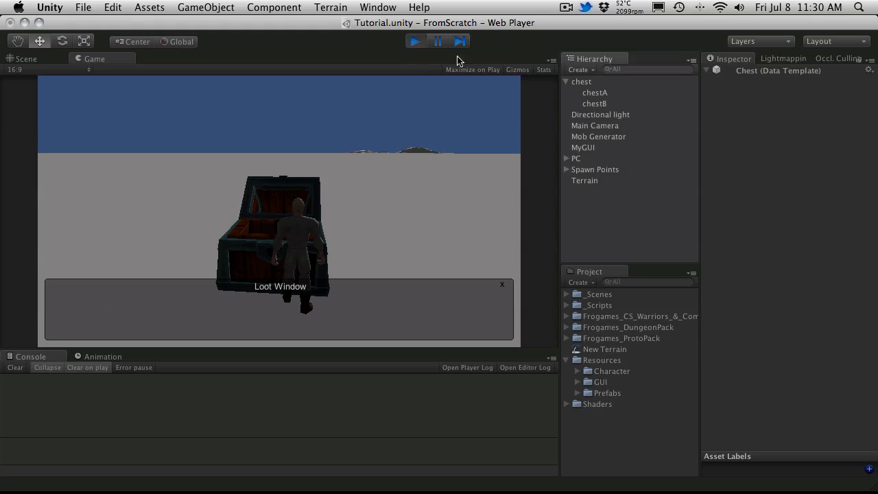
# - Examine the scene chest's Chest script and Audio Source settings, and look inside the Frogames_CS_Warriors asset folder
pyautogui.click(581, 82)
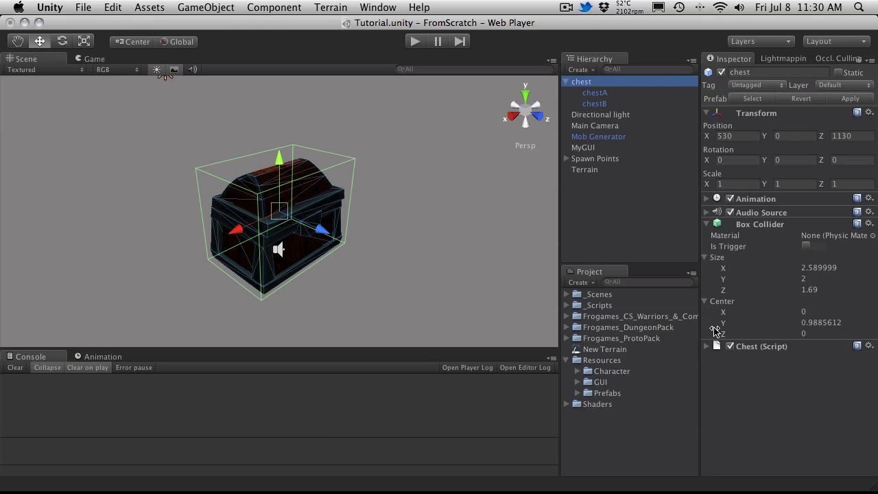
pyautogui.click(715, 347)
pyautogui.click(708, 226)
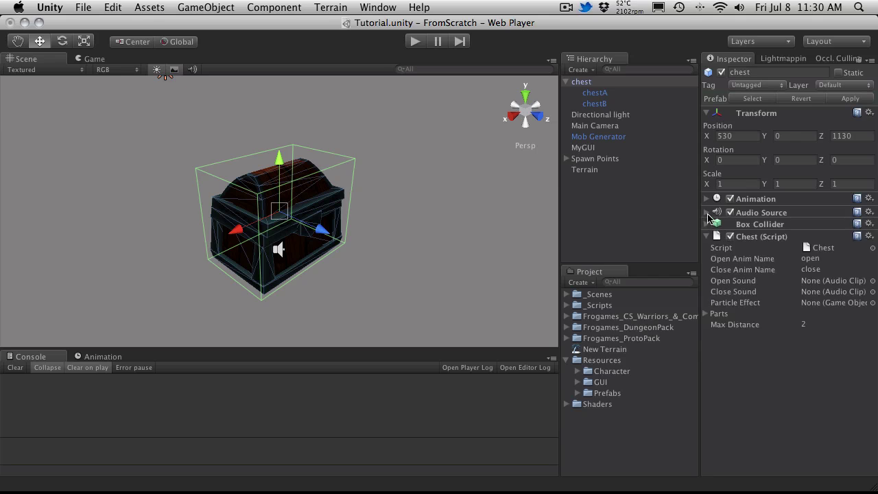
pyautogui.click(707, 211)
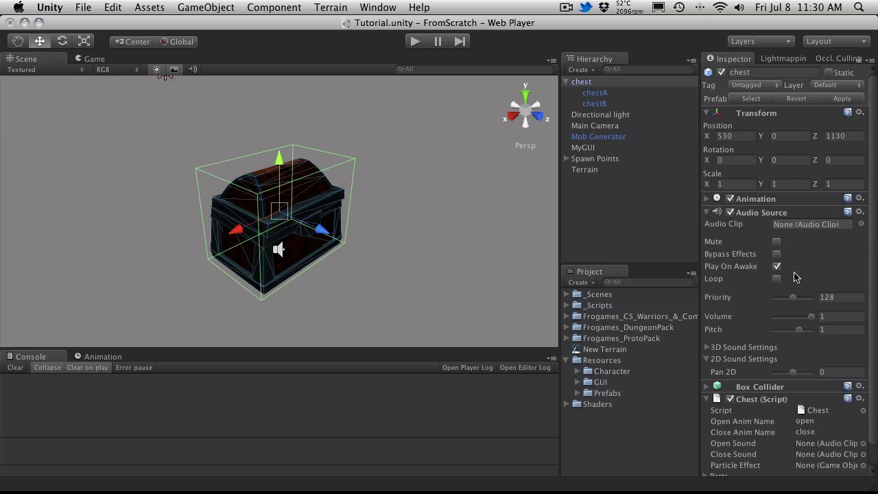
pyautogui.click(706, 212)
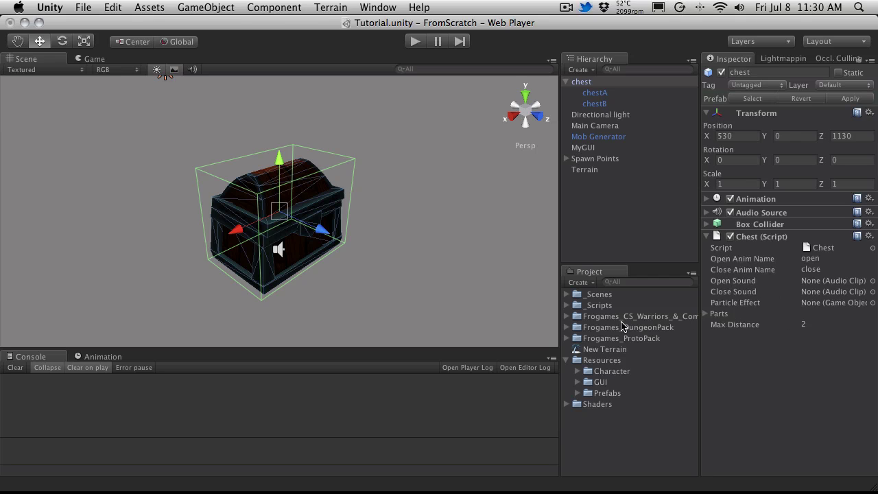
pyautogui.click(566, 317)
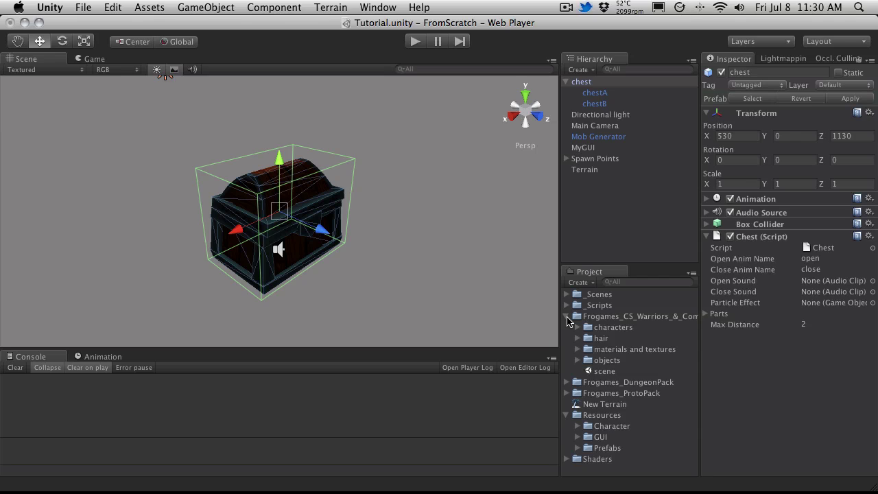
pyautogui.click(566, 317)
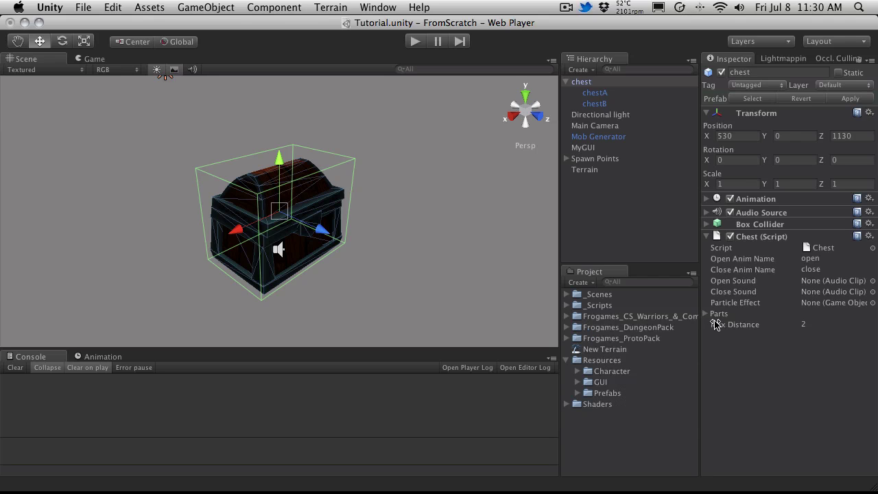